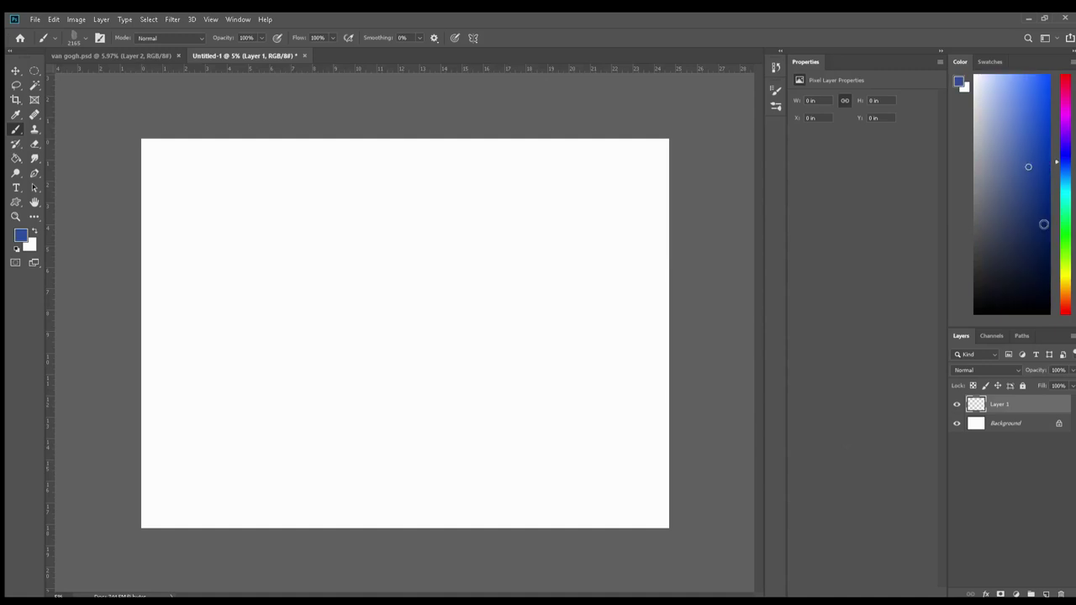
Brush dark and light blue sky strokes across the upper canvas.
drag(152, 152, 454, 218)
drag(454, 151, 664, 210)
mouse_move(152, 286)
mouse_down()
mouse_move(555, 198)
mouse_move(664, 218)
mouse_up()
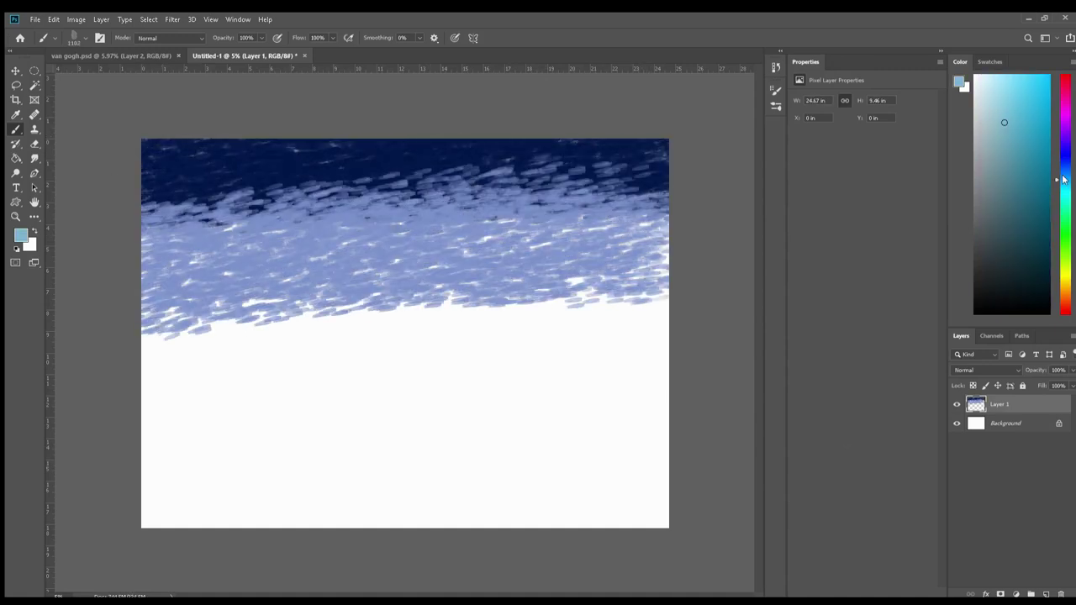
drag(152, 336, 588, 252)
drag(151, 378, 656, 311)
drag(152, 168, 664, 236)
drag(151, 378, 664, 311)
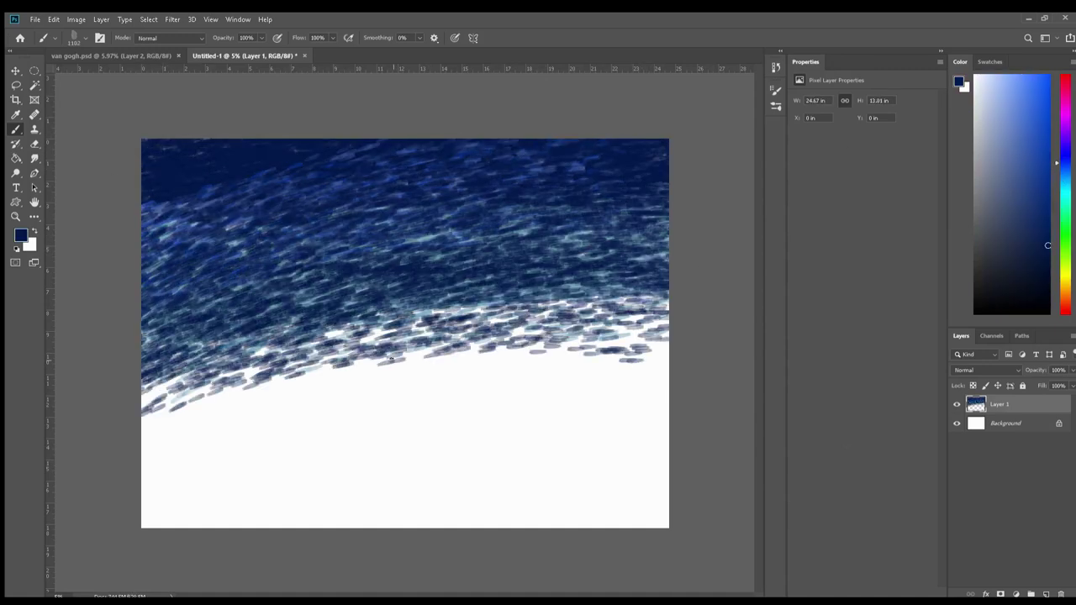
Paint a yellow moon with teal swirls at upper right and pale-yellow horizon strokes.
click(992, 100)
drag(580, 159, 580, 210)
click(1015, 187)
drag(504, 168, 639, 260)
click(1006, 84)
drag(538, 177, 571, 235)
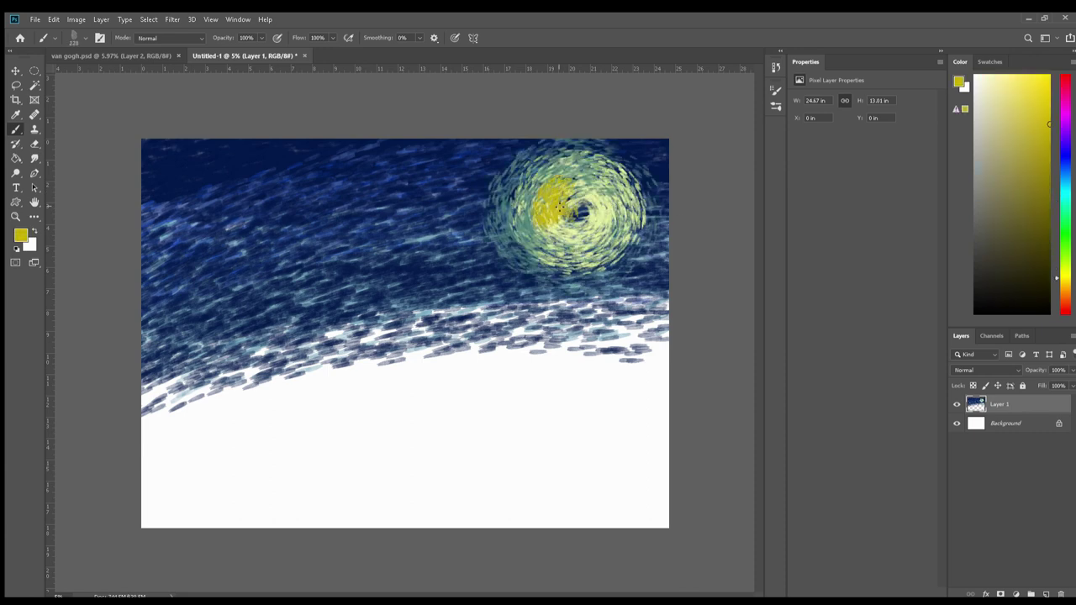
drag(580, 177, 622, 236)
drag(513, 160, 639, 252)
drag(151, 403, 664, 303)
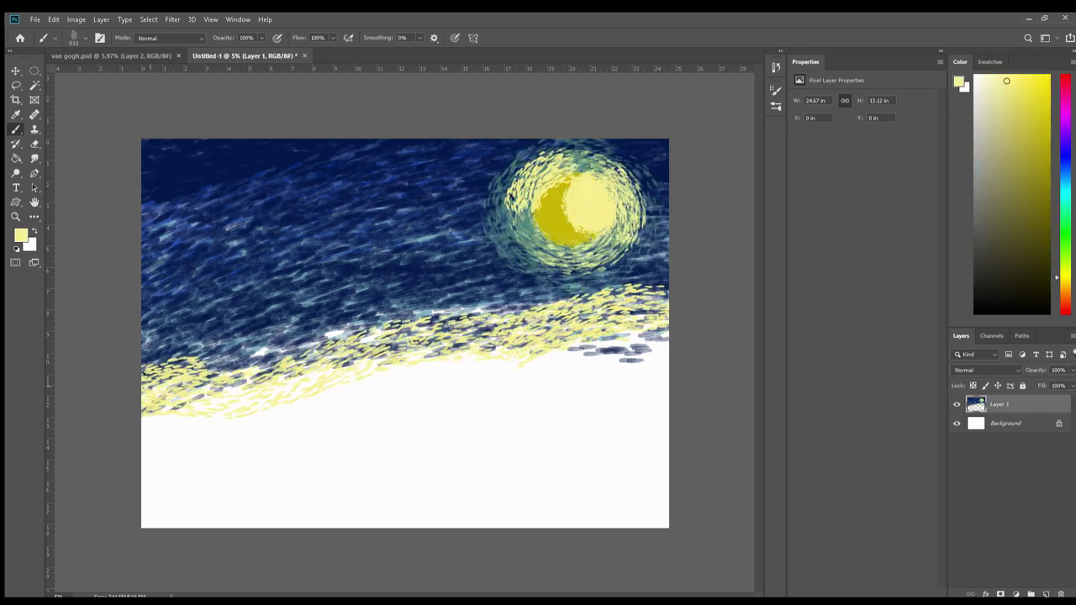
Dab five yellow swirl stars and sweep a light-blue swirl band across the sky.
click(1049, 124)
drag(421, 219, 471, 277)
drag(365, 164, 424, 215)
drag(286, 168, 319, 193)
mouse_move(235, 156)
mouse_down()
mouse_move(201, 173)
mouse_move(185, 202)
mouse_up()
drag(214, 215, 248, 252)
click(1021, 169)
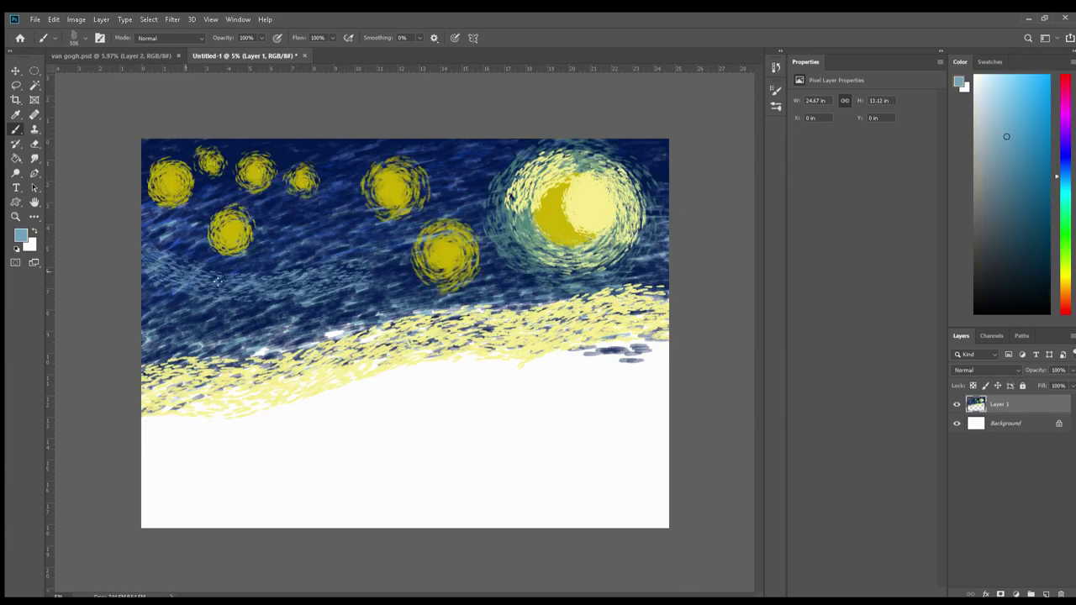
drag(147, 252, 530, 353)
Cover the horizon with a thick band of pale-yellow strokes.
click(1006, 81)
drag(147, 429, 664, 328)
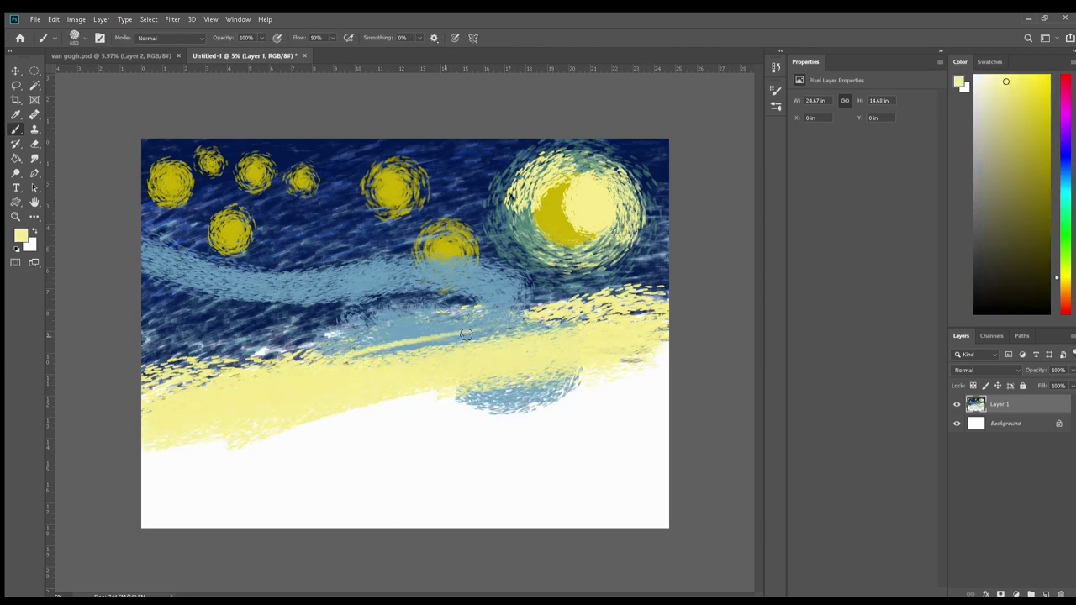
drag(290, 376, 513, 320)
At 100% brush flow, add light-blue swirl strokes around the moon and stars.
alt+click(535, 230)
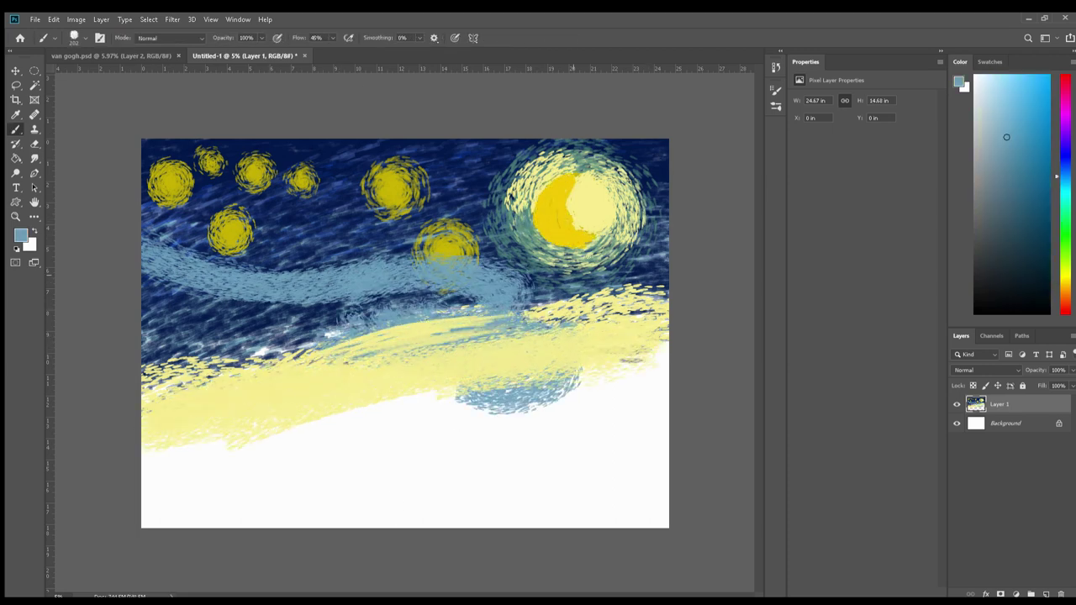
key(shift+0)
drag(504, 210, 525, 155)
drag(626, 235, 651, 151)
drag(496, 181, 504, 147)
drag(370, 215, 420, 168)
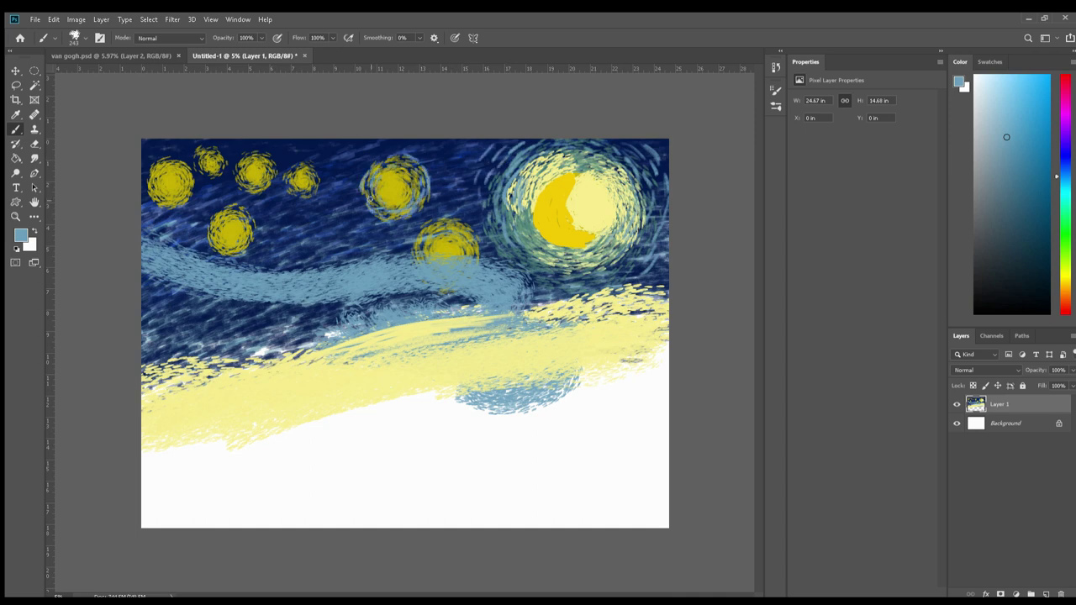
Dot orange centres into three stars and add a light-blue swirl stroke across the sky.
click(255, 174)
click(210, 159)
click(168, 180)
alt+click(337, 269)
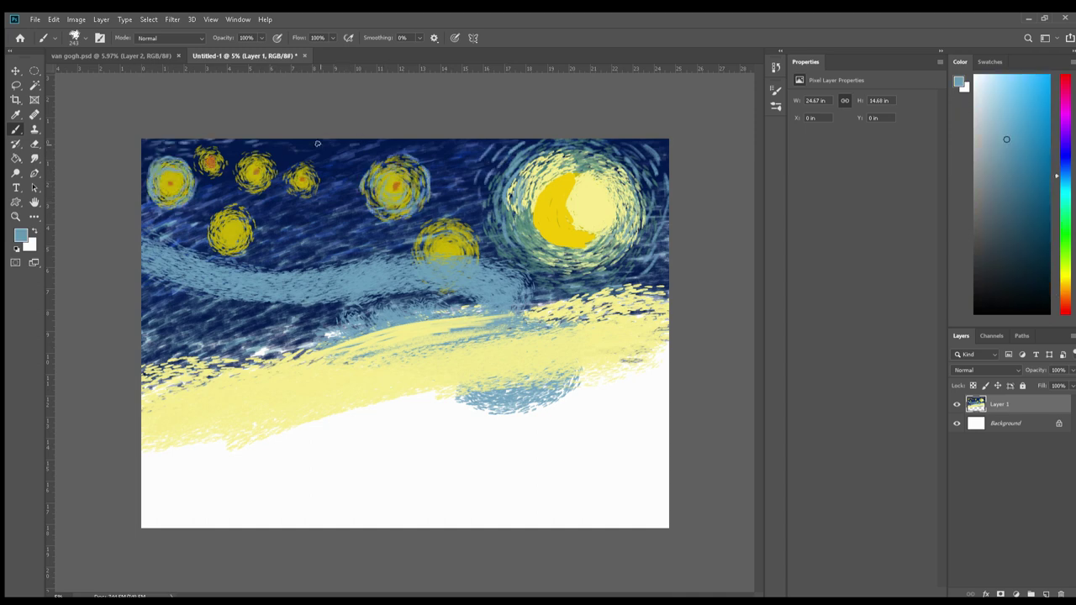
drag(163, 238, 479, 252)
Repaint the moon solid yellow and add dark blue swirl stripes around it.
alt+click(454, 244)
drag(504, 151, 554, 252)
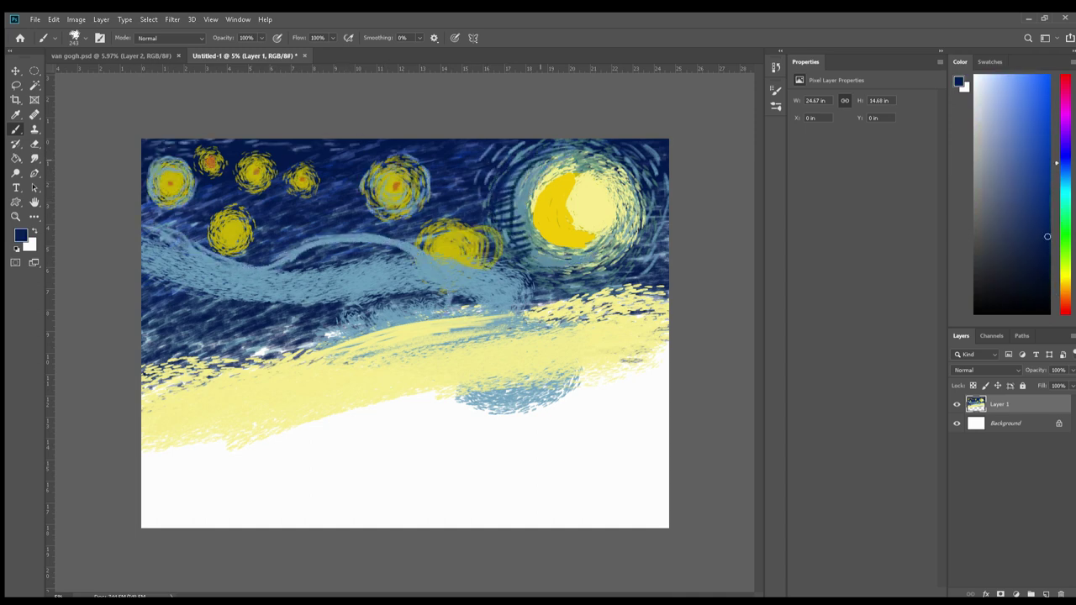
alt+click(554, 202)
drag(571, 176, 647, 218)
drag(537, 160, 546, 252)
alt+click(605, 201)
Paint a dark-striped yellow star near the sky centre with light-blue strokes below it.
drag(437, 219, 538, 269)
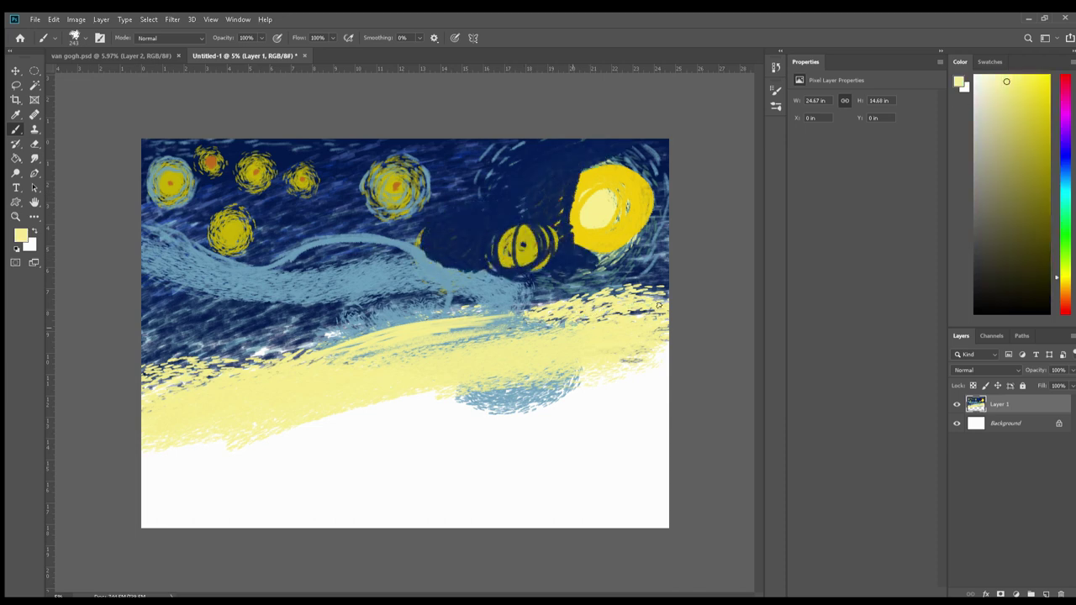
alt+click(470, 252)
drag(655, 289, 143, 378)
drag(362, 168, 420, 210)
Cover the old left stars and dab new fuzzy yellow stars at upper left.
click(467, 189)
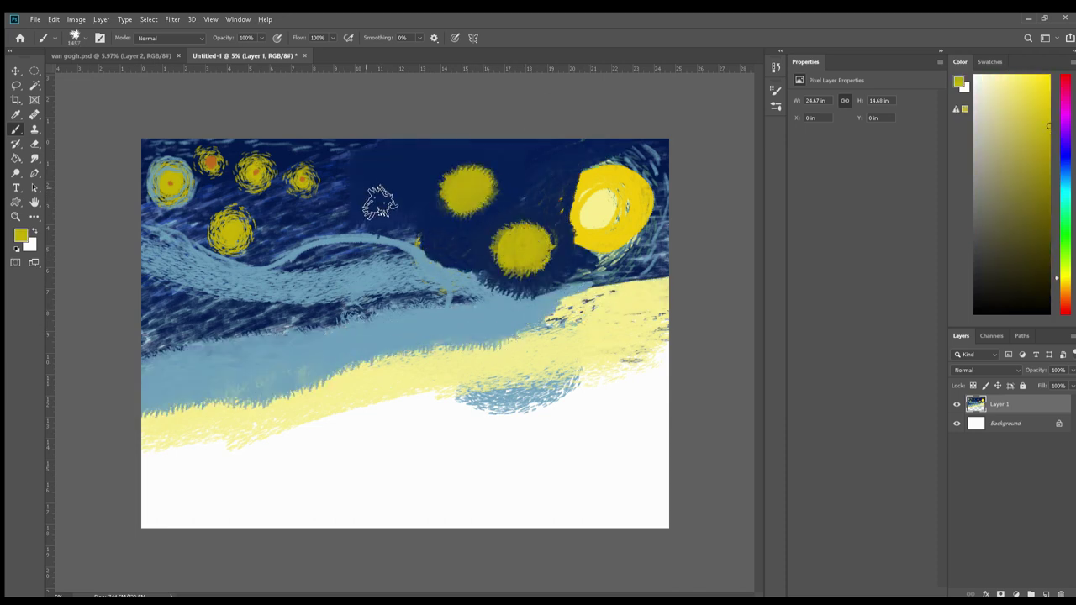
drag(151, 159, 319, 235)
click(307, 172)
click(358, 178)
drag(185, 168, 252, 213)
Extend the light-blue swirl band, with a dark-blue stroke inside it.
alt+click(252, 353)
drag(151, 244, 352, 252)
drag(210, 235, 462, 286)
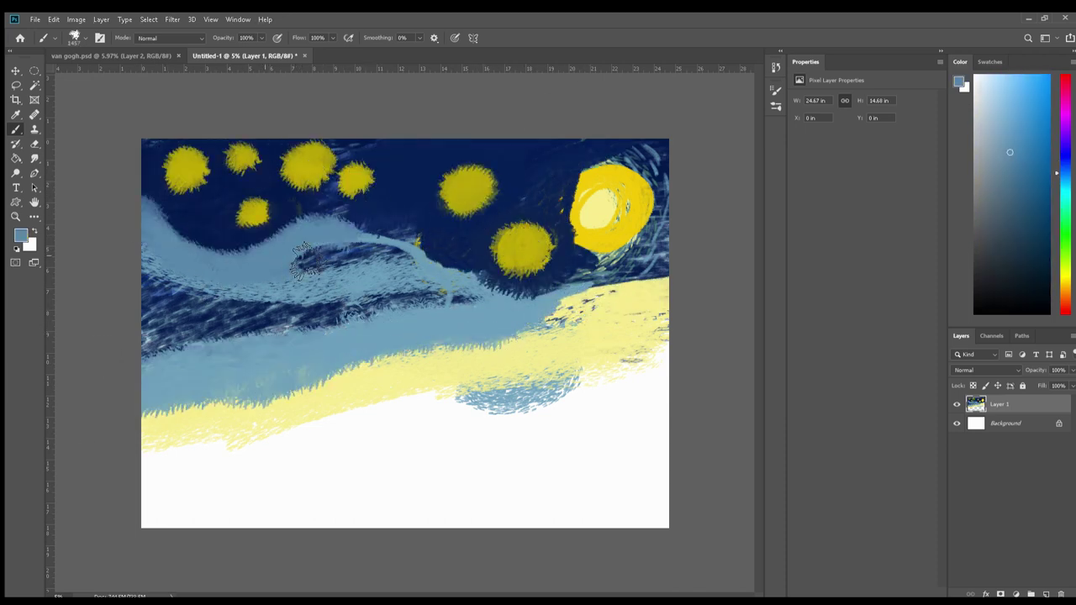
alt+click(252, 320)
drag(252, 294, 301, 323)
Paint a pale blue-white spiral curling through the middle of the sky.
mouse_move(311, 226)
mouse_down()
mouse_move(445, 261)
mouse_move(320, 302)
mouse_up()
drag(319, 311, 504, 336)
drag(454, 252, 546, 311)
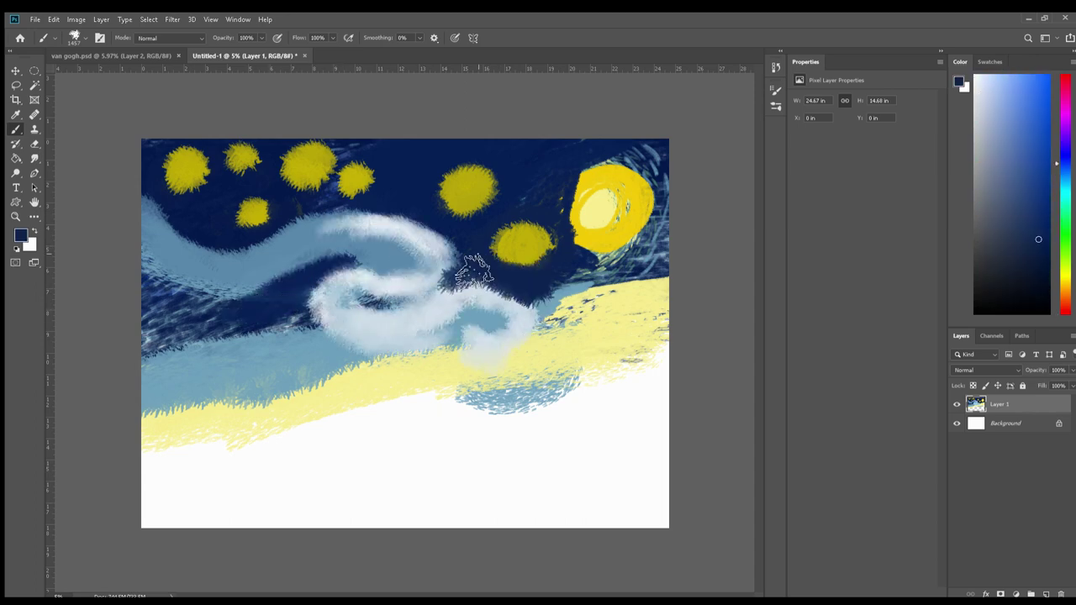
drag(387, 319, 504, 345)
drag(437, 245, 504, 372)
Fill the white lower canvas with dark blue up to the yellow band.
alt+click(522, 320)
mouse_move(664, 361)
mouse_down()
mouse_move(169, 444)
mouse_move(337, 493)
mouse_move(697, 552)
mouse_up()
drag(664, 395, 311, 437)
drag(241, 521, 238, 495)
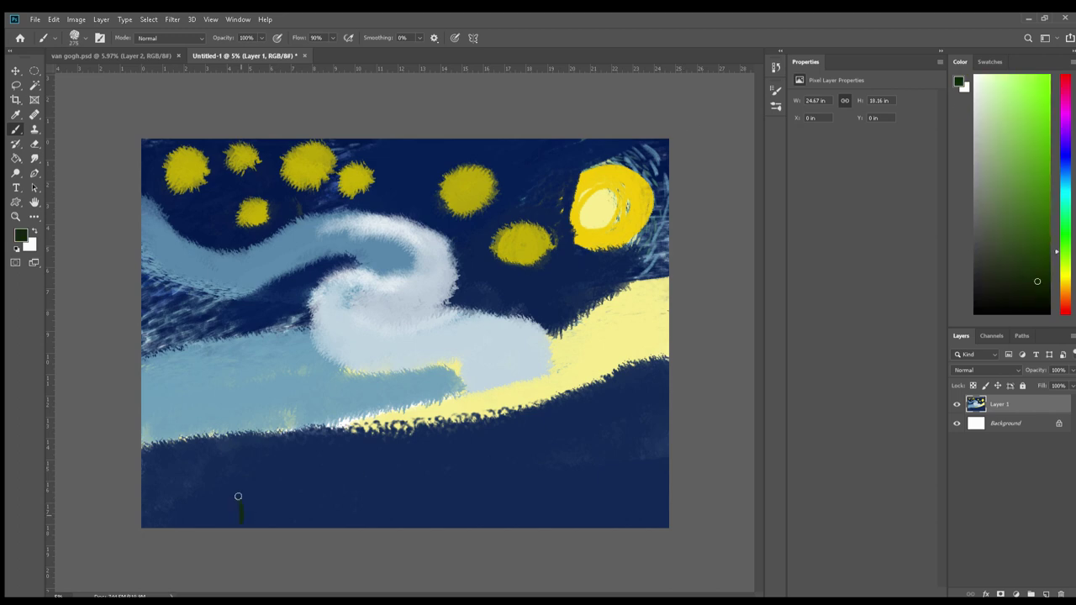
On a new Layer 2, paint a flame-shaped dark-green cypress on the left.
key(ctrl+z)
key(ctrl+shift+alt+n)
drag(198, 339, 225, 525)
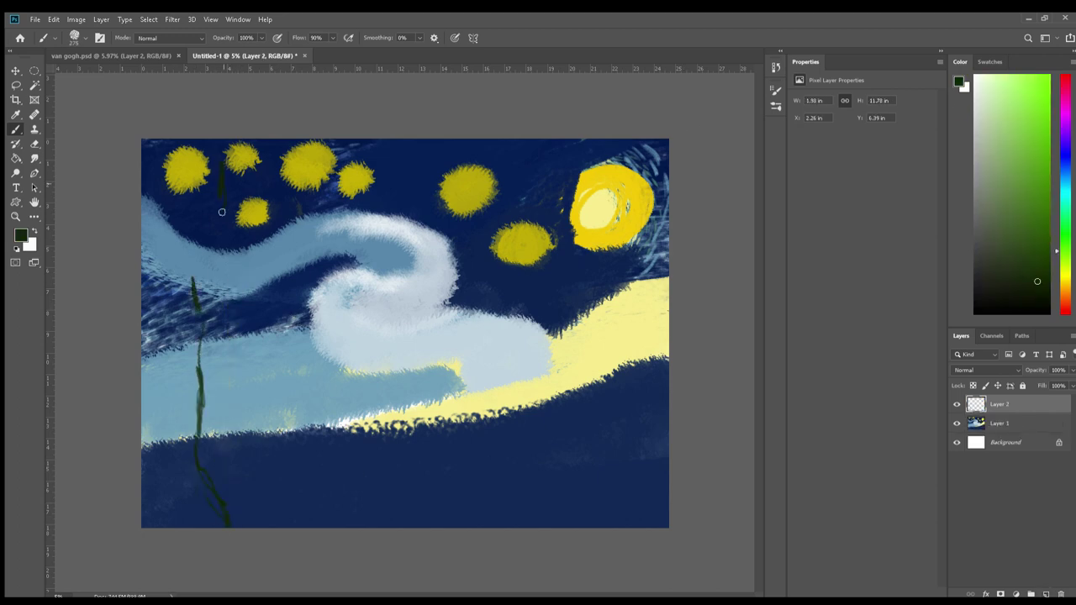
mouse_move(222, 159)
mouse_down()
mouse_move(202, 303)
mouse_move(244, 432)
mouse_up()
mouse_move(267, 365)
mouse_down()
mouse_move(277, 407)
mouse_move(311, 444)
mouse_up()
drag(210, 336, 215, 448)
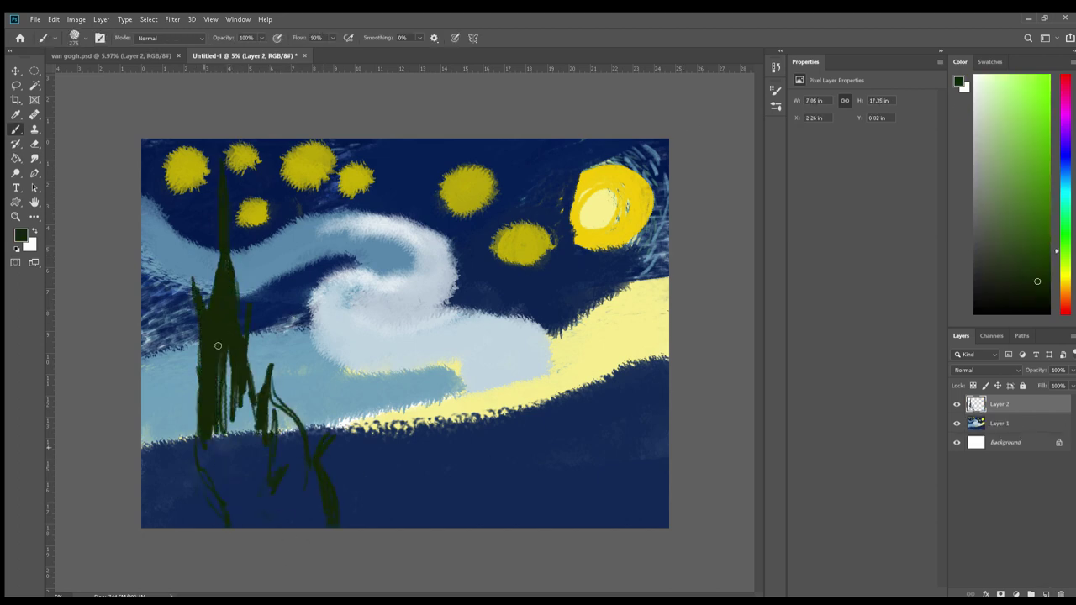
drag(244, 370, 303, 516)
On a new Layer 3, draw two near-black wavy hill lines across the horizon.
alt+click(241, 273)
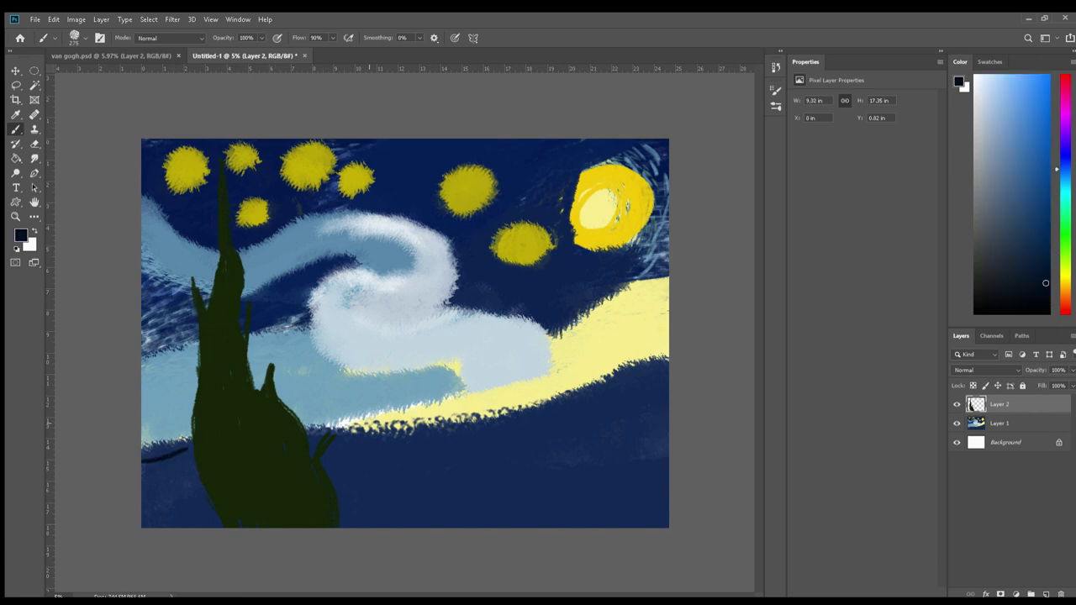
key(ctrl+z)
key(ctrl+shift+alt+n)
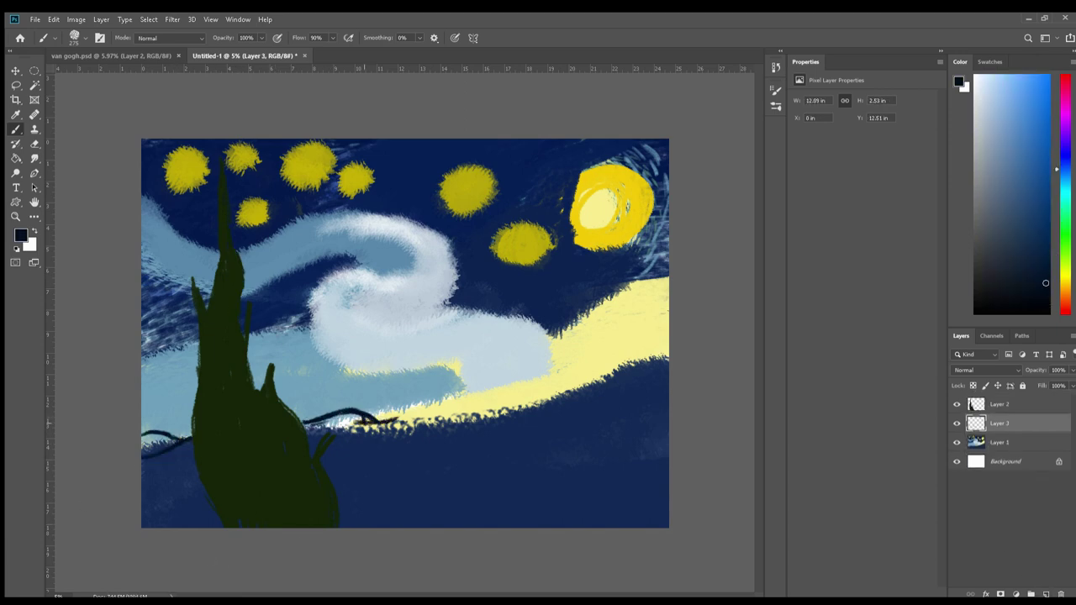
drag(378, 419, 509, 411)
drag(433, 432, 669, 388)
Back on Layer 1, brush light-blue strokes over the hill top and rings around the moon.
alt+click(353, 269)
key(alt+bracketleft)
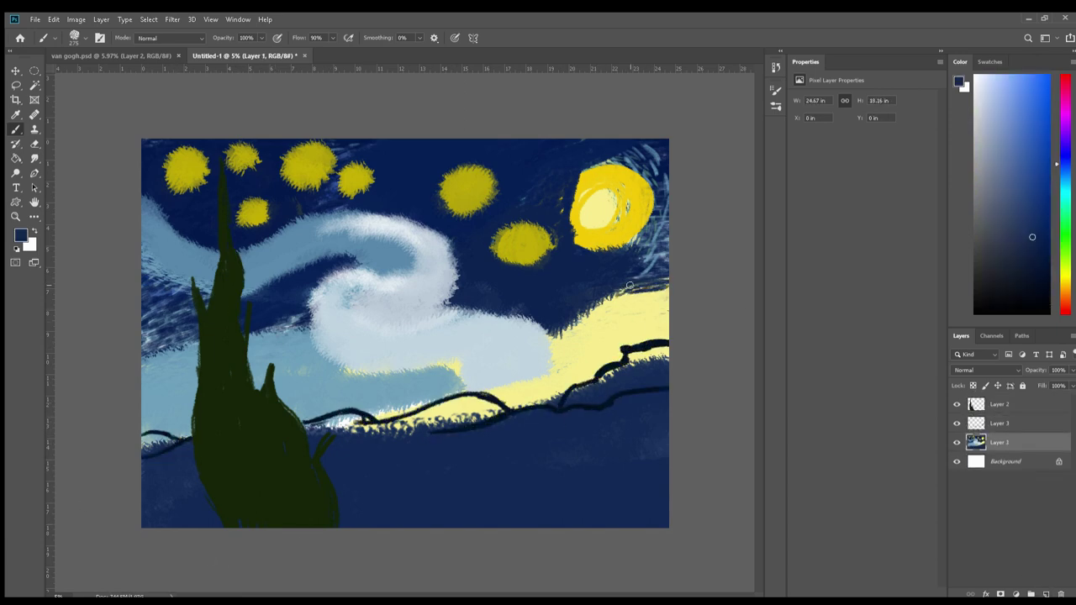
drag(630, 286, 482, 388)
mouse_move(646, 274)
mouse_down()
mouse_move(567, 223)
mouse_move(659, 176)
mouse_move(587, 158)
mouse_up()
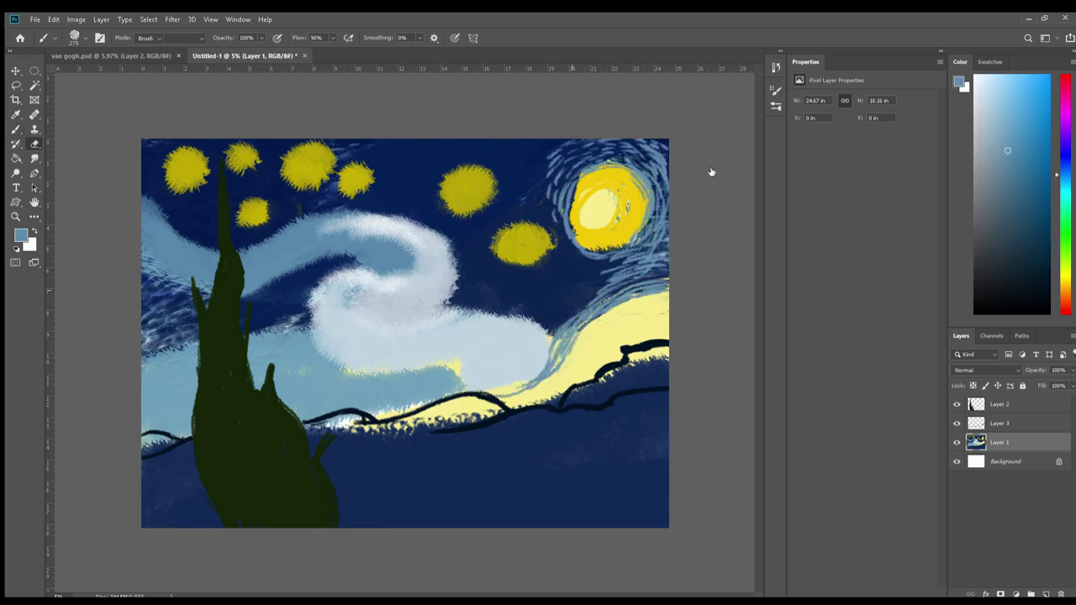
Brush light-blue swirl strokes across the sky and over the hills.
key(b)
drag(504, 151, 588, 210)
mouse_move(639, 252)
mouse_down()
mouse_move(504, 386)
mouse_move(168, 353)
mouse_up()
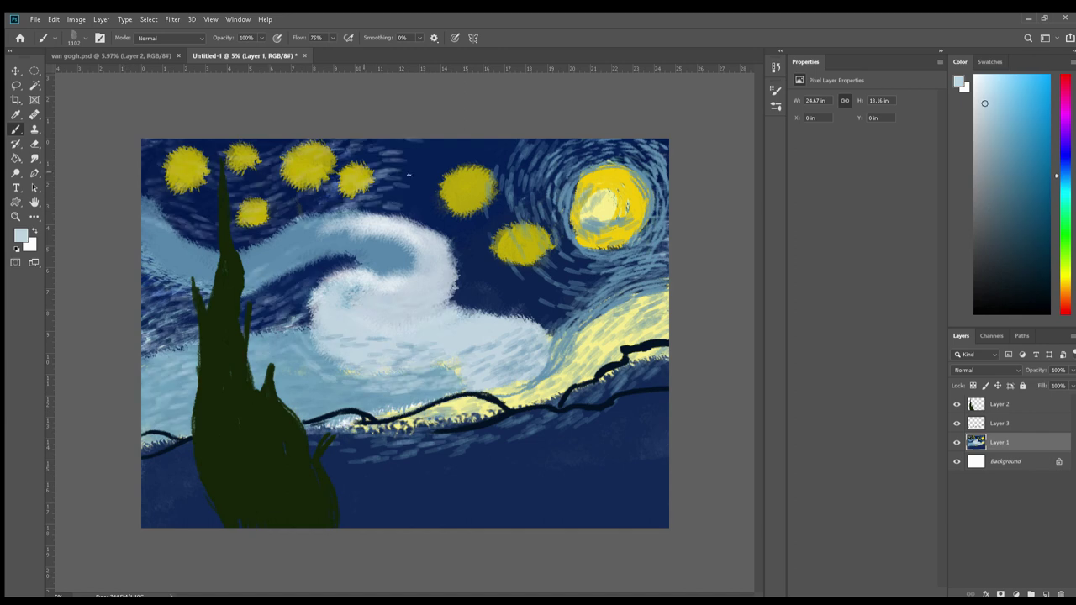
drag(408, 175, 168, 193)
drag(588, 252, 470, 328)
At 100% flow, add swirl texture around the central spiral.
key(shift+0)
drag(538, 261, 605, 286)
drag(487, 218, 429, 263)
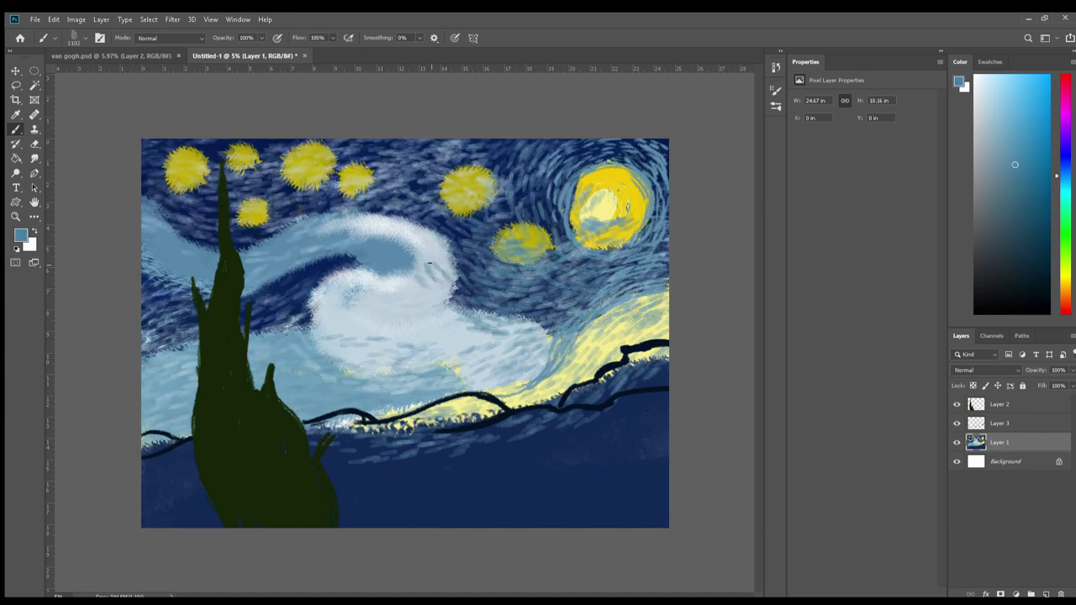
drag(386, 168, 589, 193)
drag(454, 269, 320, 353)
Layer pale-blue strokes into the central swirl.
click(987, 115)
drag(168, 219, 361, 277)
drag(420, 219, 336, 353)
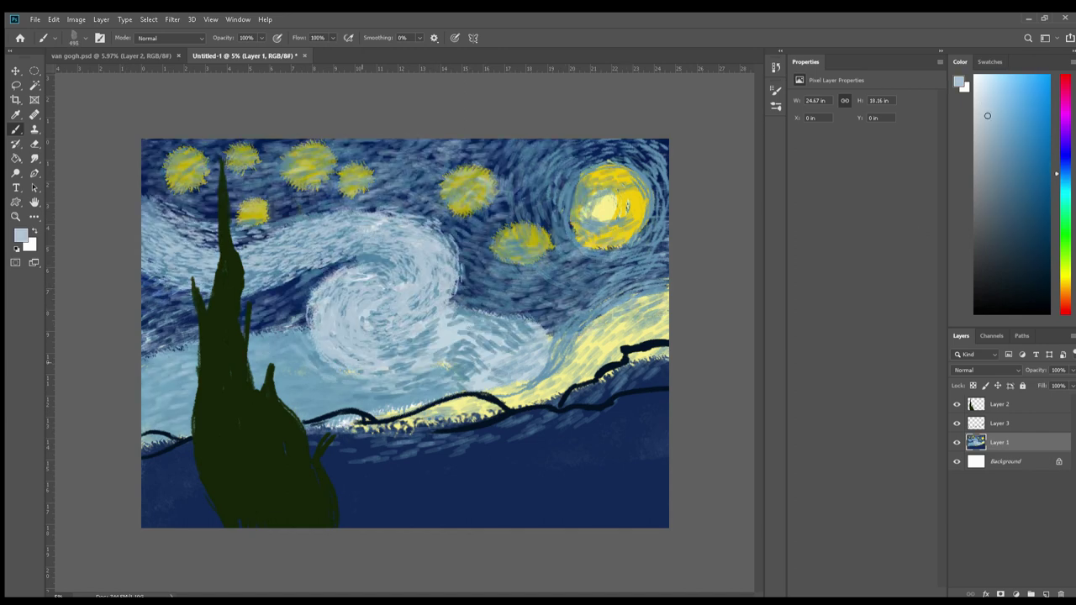
drag(471, 370, 572, 294)
Add dark navy strokes around the upper stars and pale-yellow strokes across the lower sky.
click(1045, 284)
mouse_move(160, 185)
mouse_down()
mouse_move(244, 151)
mouse_move(269, 155)
mouse_up()
drag(454, 210, 622, 151)
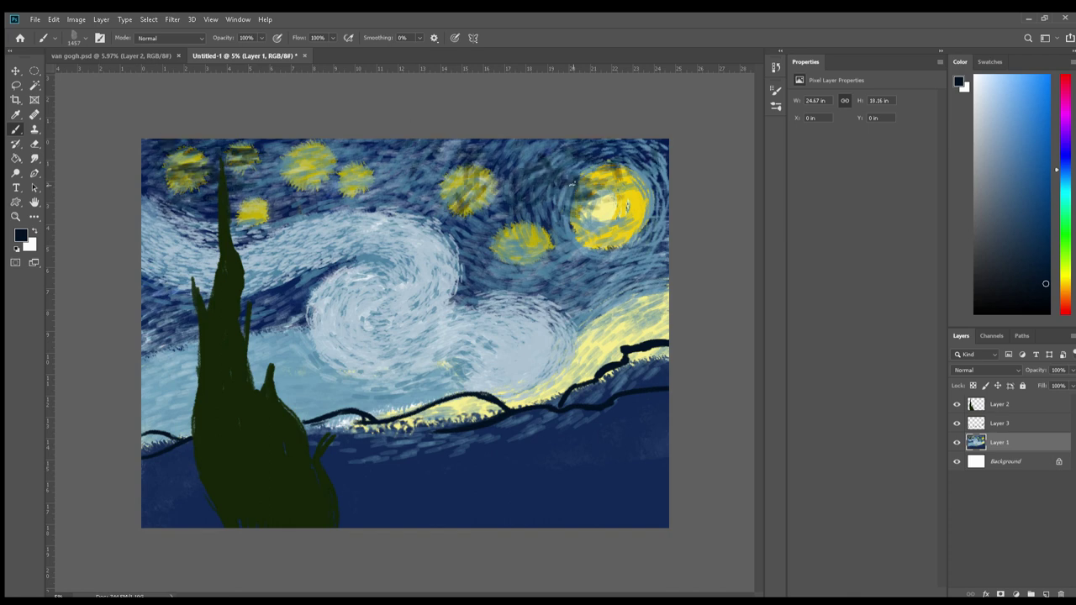
alt+click(656, 311)
drag(580, 345, 168, 412)
Give the moon a bright yellow core ringed by a teal halo.
alt+click(589, 252)
drag(630, 336, 370, 395)
click(1006, 137)
drag(555, 168, 647, 244)
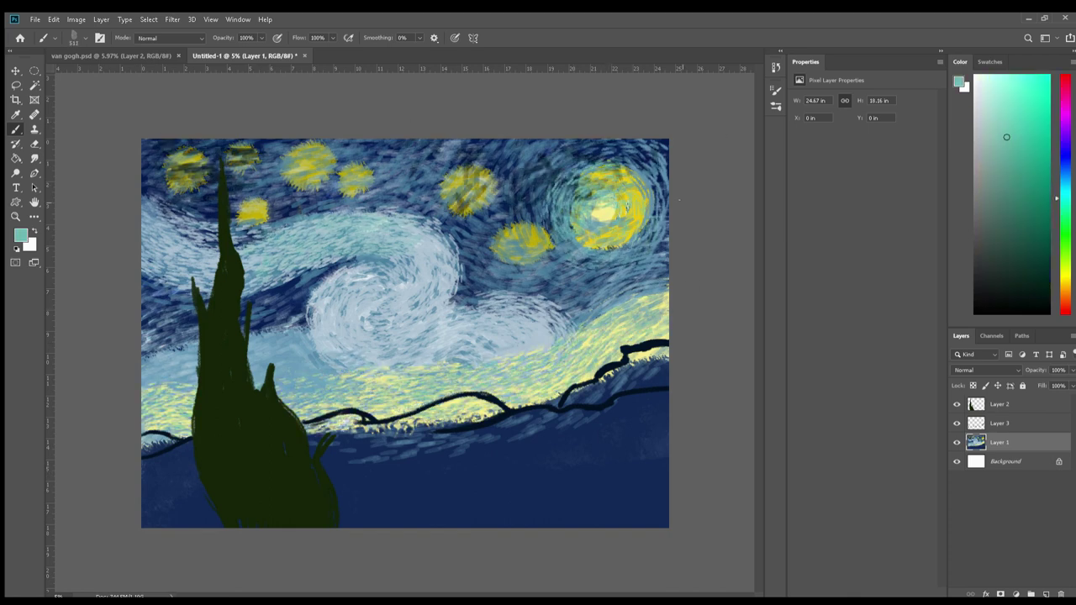
drag(580, 193, 639, 219)
Paint pale-blue halo strokes around the small stars and the big star.
click(1006, 137)
drag(555, 168, 655, 252)
drag(487, 236, 550, 252)
click(987, 115)
drag(470, 185, 244, 160)
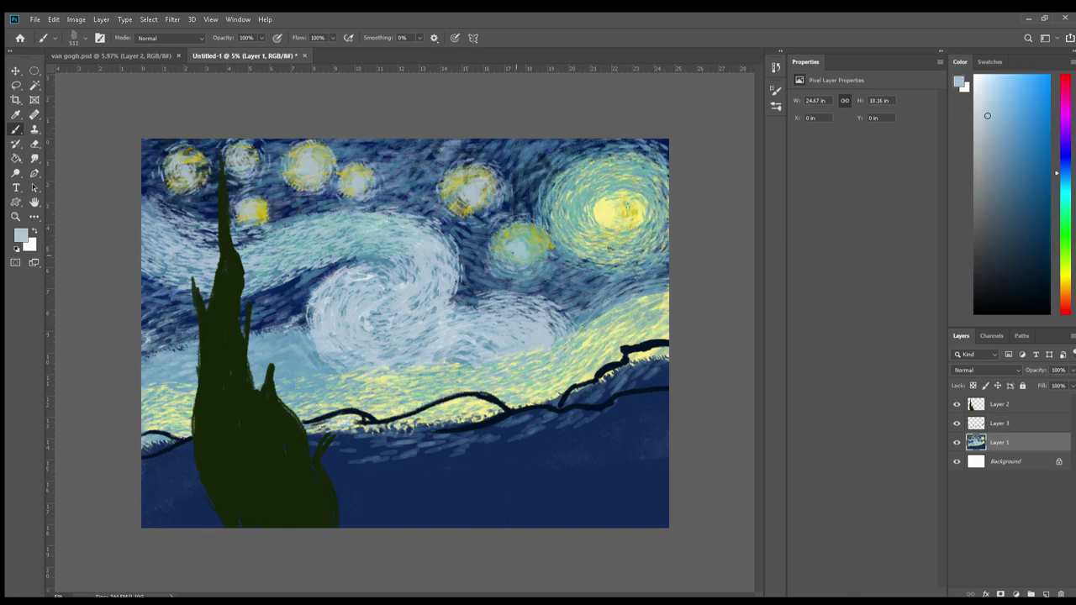
Darken the left sky and paint a pale-blue glowing circle near the cypress.
click(1045, 277)
drag(151, 344, 336, 395)
click(992, 109)
drag(269, 336, 327, 378)
Add yellow star dots beside the cypress and warm yellow-orange onto the big star.
alt+click(622, 210)
drag(286, 290, 185, 327)
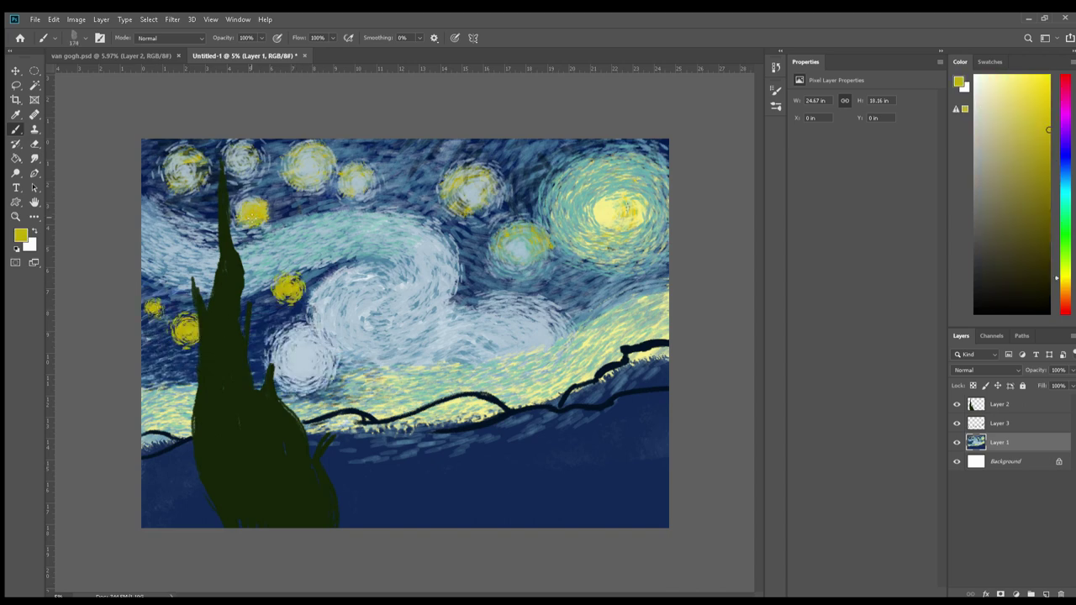
drag(177, 163, 193, 177)
click(1056, 291)
alt+click(604, 225)
drag(643, 240, 601, 198)
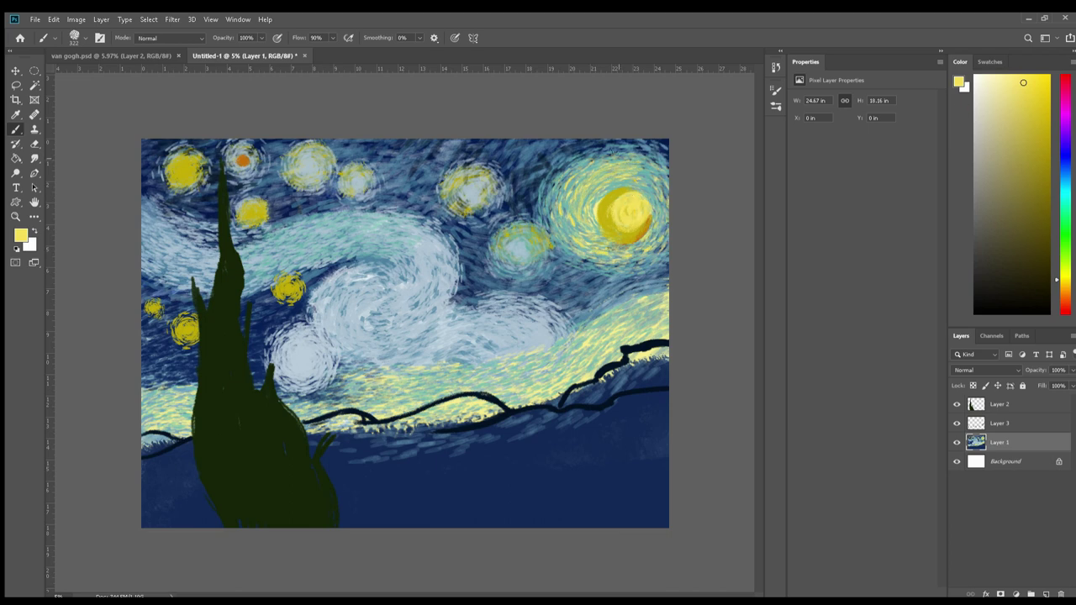
Add pale grey-blue and light strokes along the edges of the white swirl.
alt+click(605, 178)
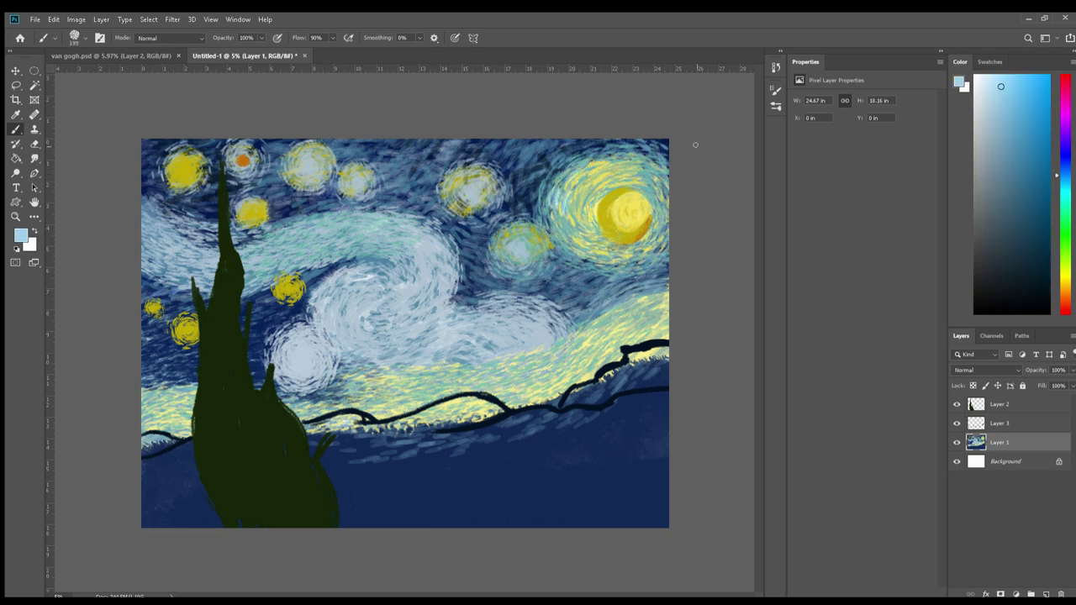
alt+click(470, 193)
drag(349, 294, 361, 284)
drag(516, 298, 550, 353)
alt+click(454, 269)
drag(445, 294, 471, 242)
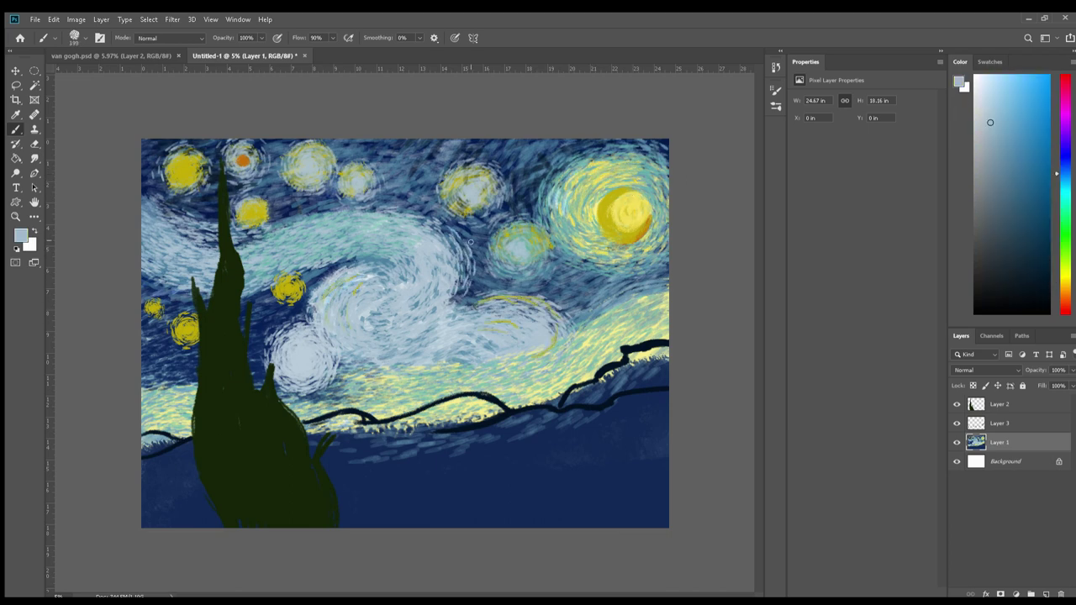
Sample star yellow and dab it onto the star at the right of the sky.
alt+click(471, 299)
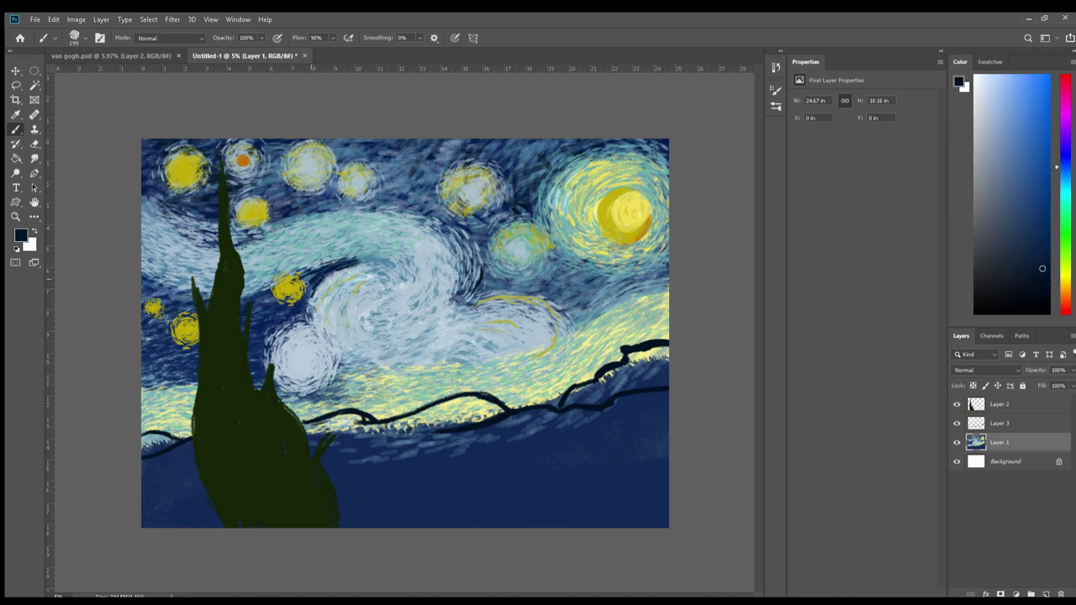
alt+click(255, 321)
alt+click(298, 357)
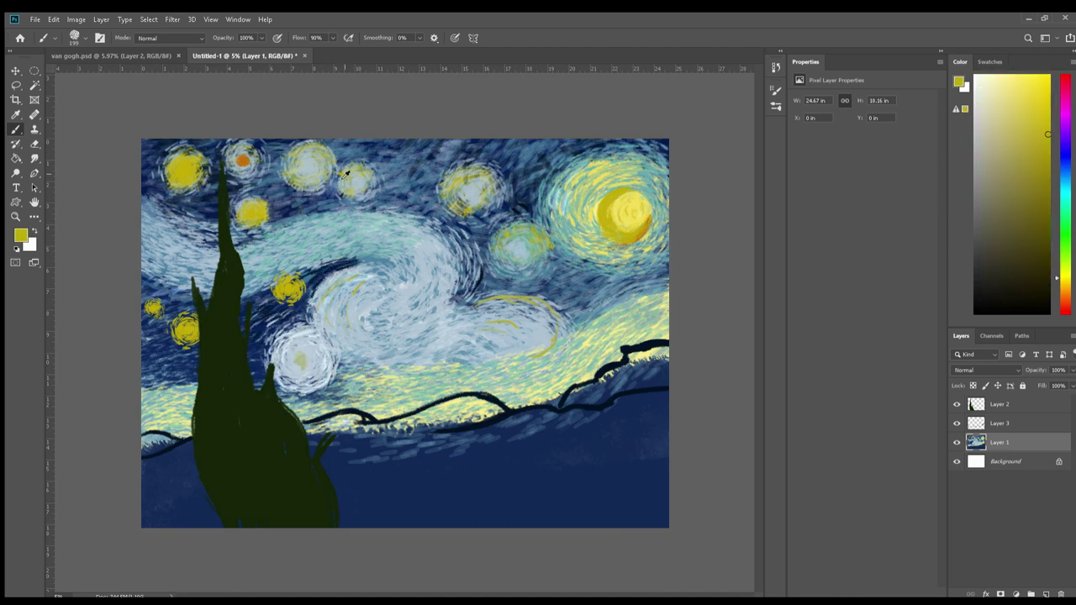
click(519, 250)
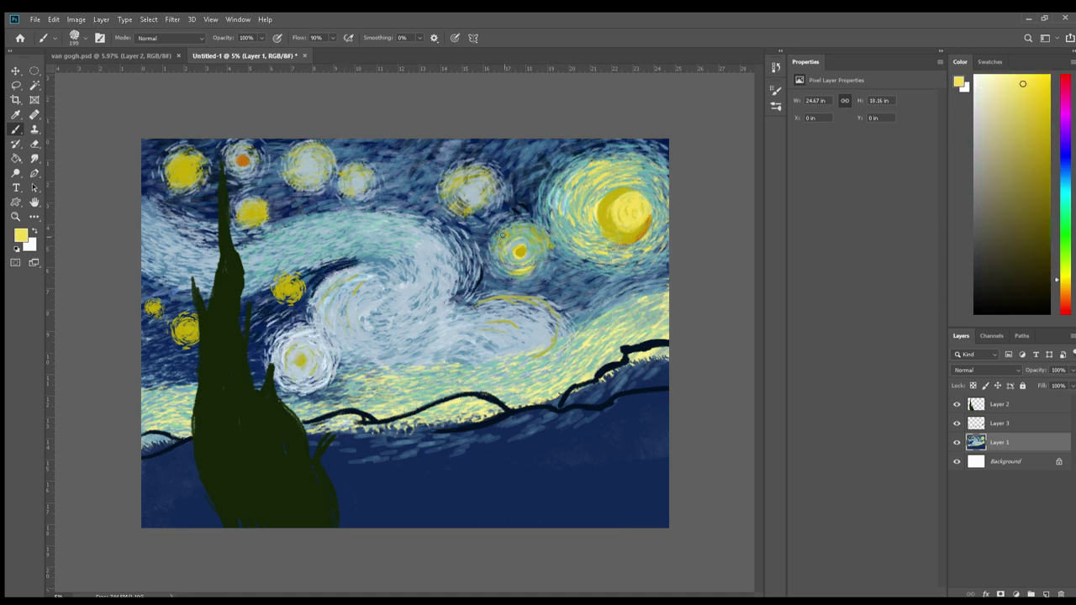
Paint dark navy spiral strokes through the central and right swirls and their lower edges.
alt+click(334, 283)
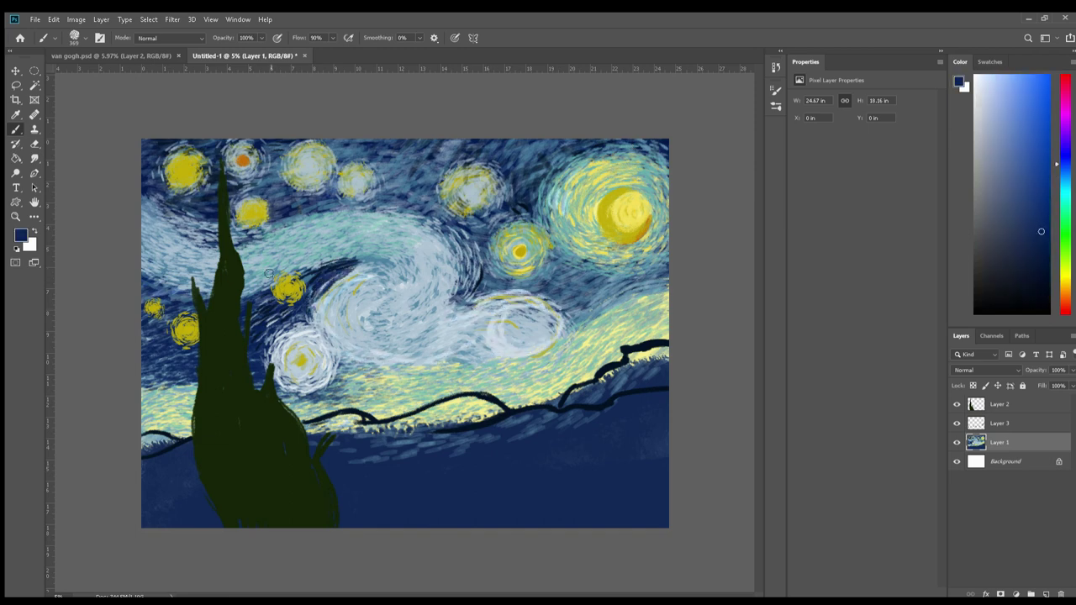
alt+click(190, 256)
drag(421, 244, 433, 286)
drag(470, 240, 395, 307)
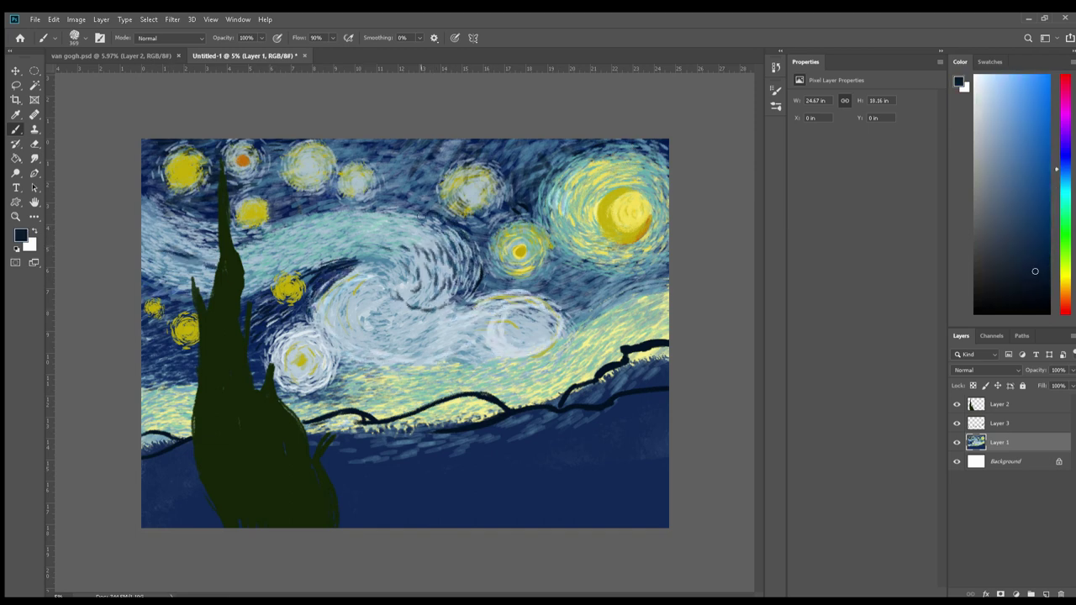
alt+click(584, 328)
drag(546, 353, 575, 333)
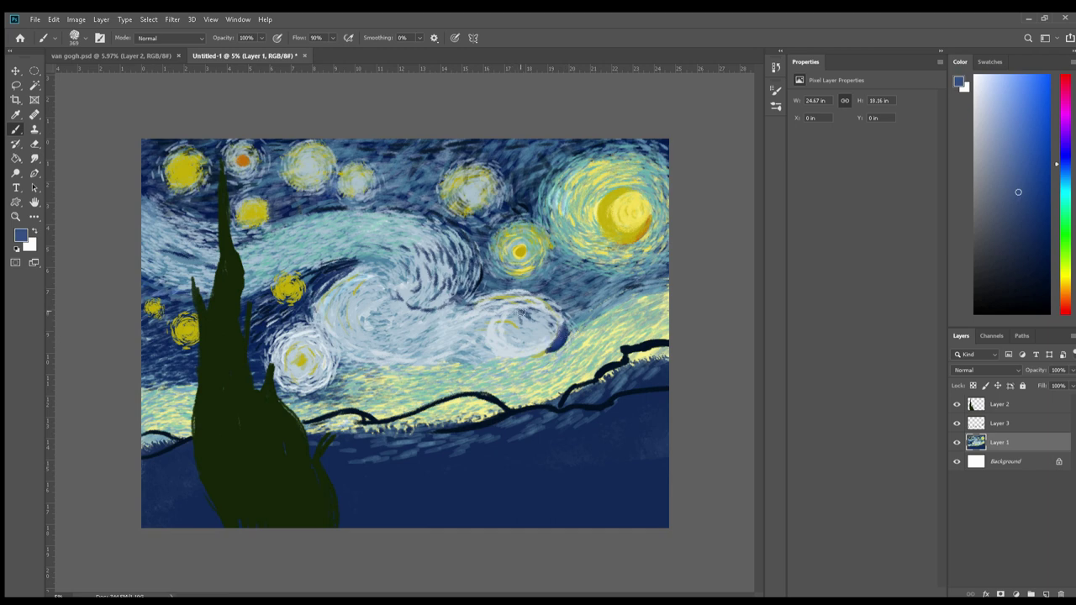
drag(521, 312, 412, 357)
drag(538, 331, 487, 363)
mouse_move(339, 339)
mouse_down()
mouse_move(353, 369)
mouse_move(479, 358)
mouse_up()
Add teal strokes in the central swirl and dark navy strokes in the upper-left sky.
alt+click(336, 395)
alt+click(551, 345)
alt+click(400, 300)
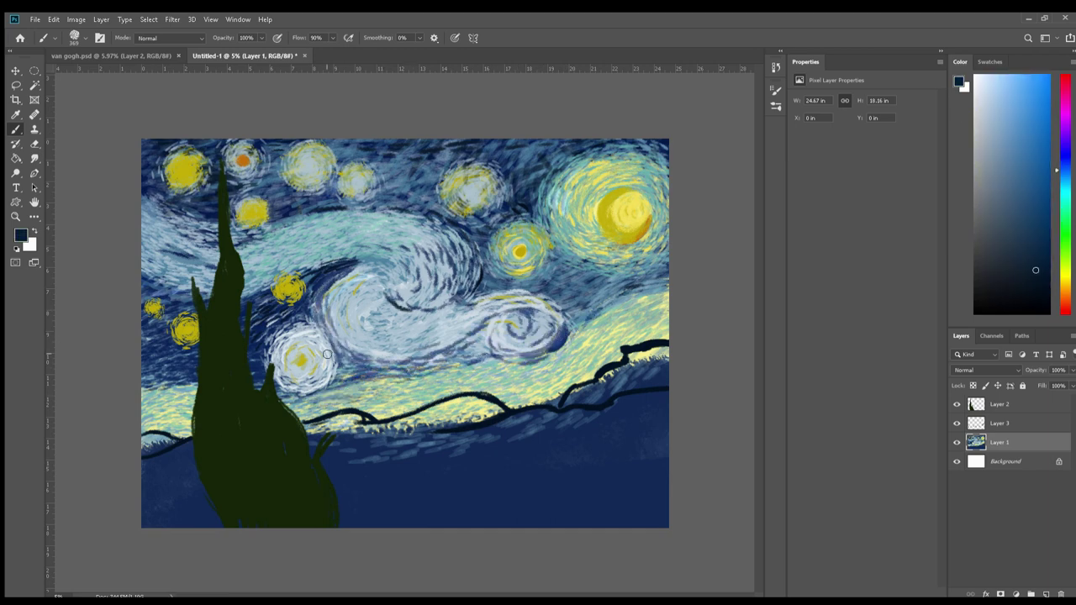
mouse_move(399, 268)
mouse_down()
mouse_move(320, 289)
mouse_move(425, 341)
mouse_up()
alt+click(336, 218)
mouse_move(318, 248)
mouse_down()
mouse_move(271, 261)
mouse_move(345, 240)
mouse_up()
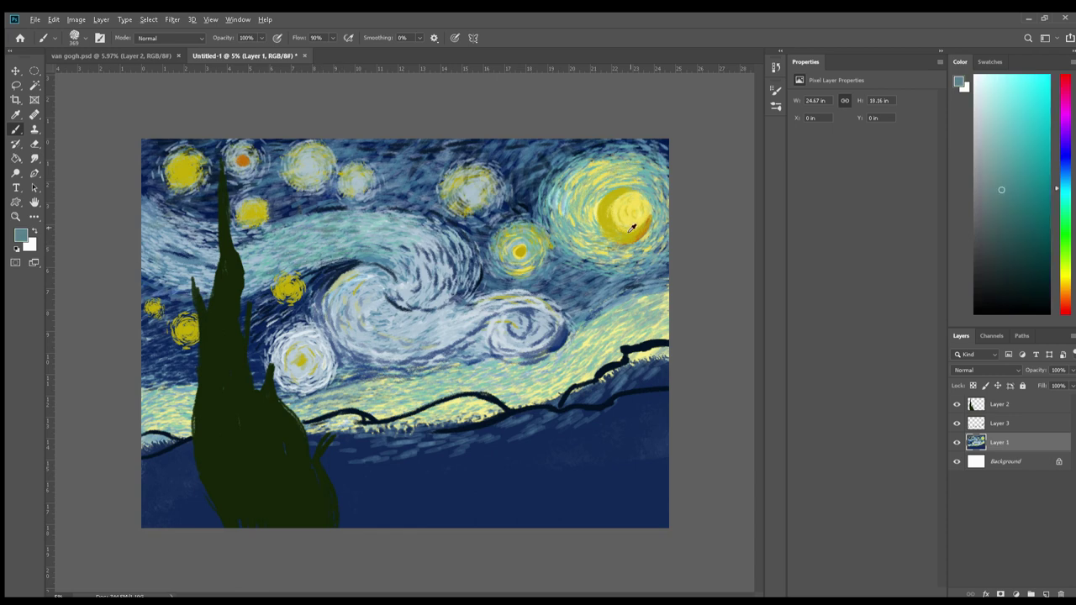
alt+click(152, 496)
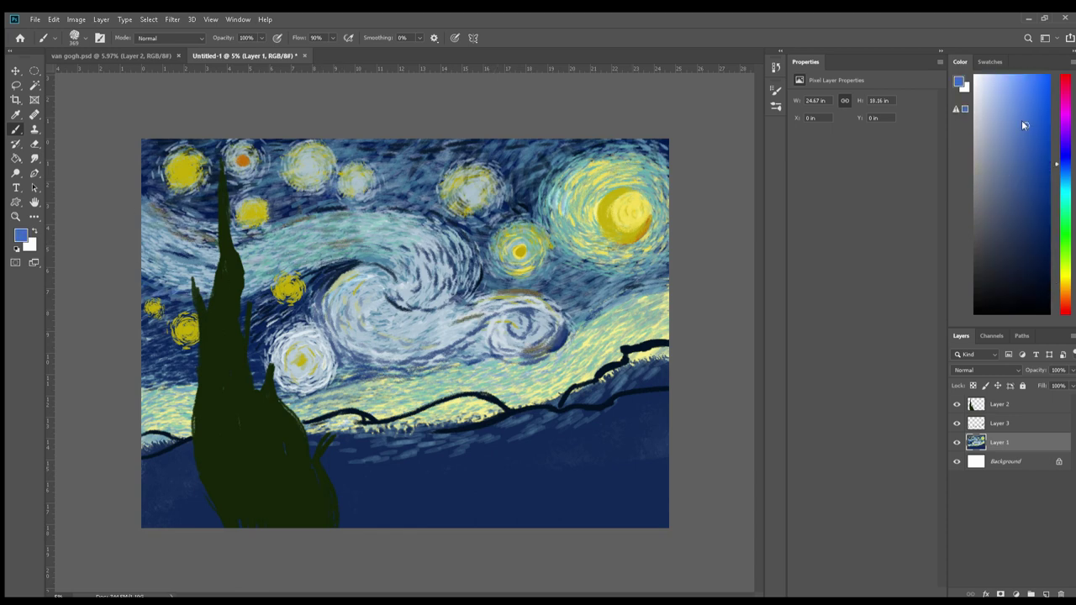
drag(145, 206, 204, 225)
Paint small dark blue strokes across the upper sky.
alt+click(271, 225)
alt+click(367, 188)
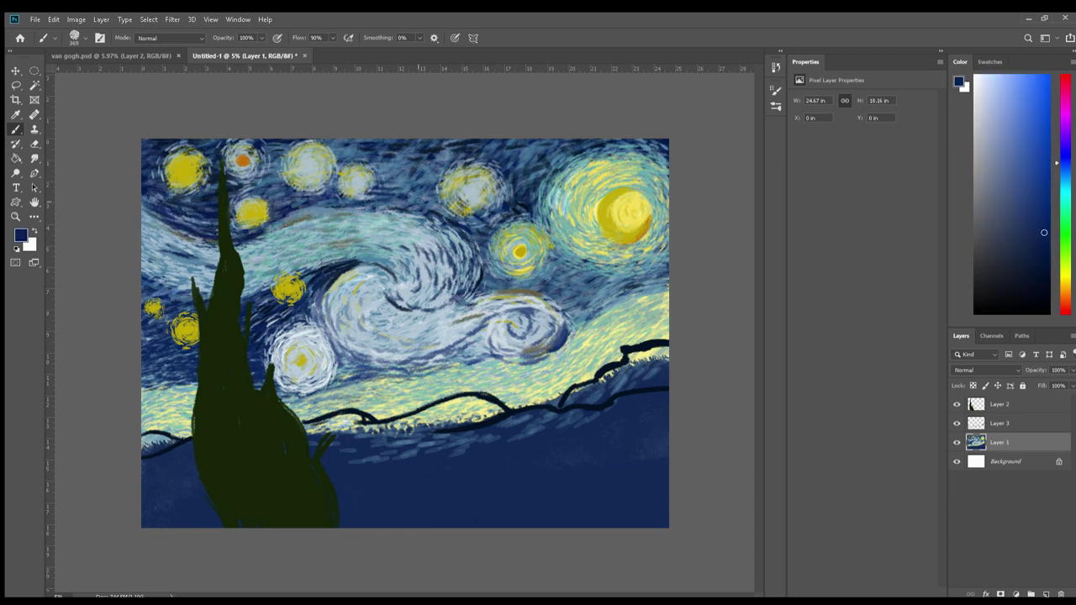
mouse_move(420, 164)
mouse_down()
mouse_move(495, 168)
mouse_move(570, 147)
mouse_up()
alt+click(429, 174)
drag(247, 206, 301, 192)
drag(336, 163, 368, 150)
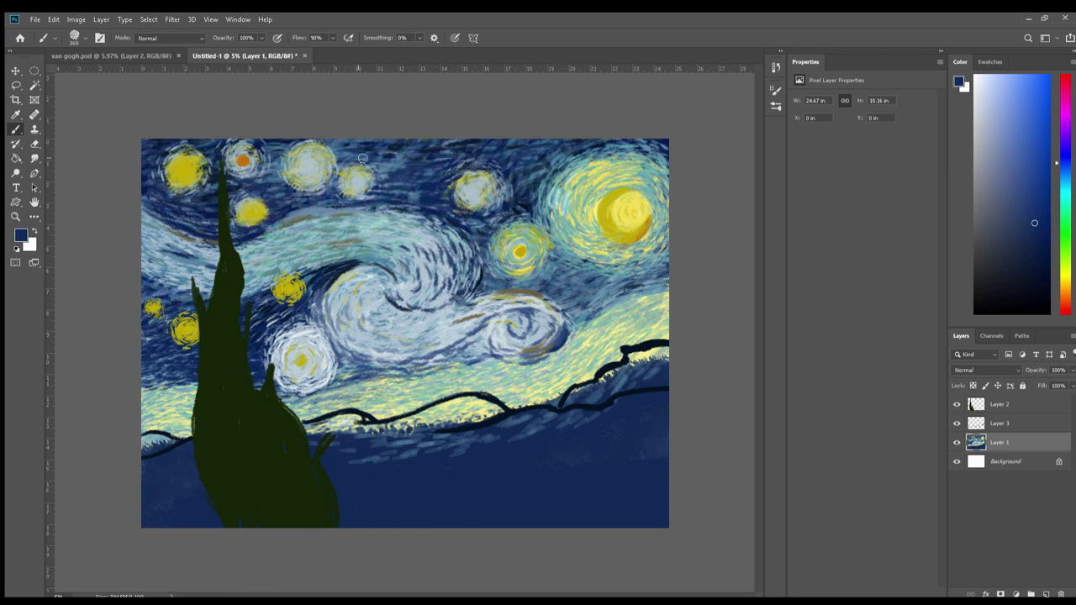
drag(282, 163, 379, 139)
Add short light-blue strokes in the upper sky.
drag(286, 216, 328, 203)
alt+click(345, 278)
alt+click(591, 141)
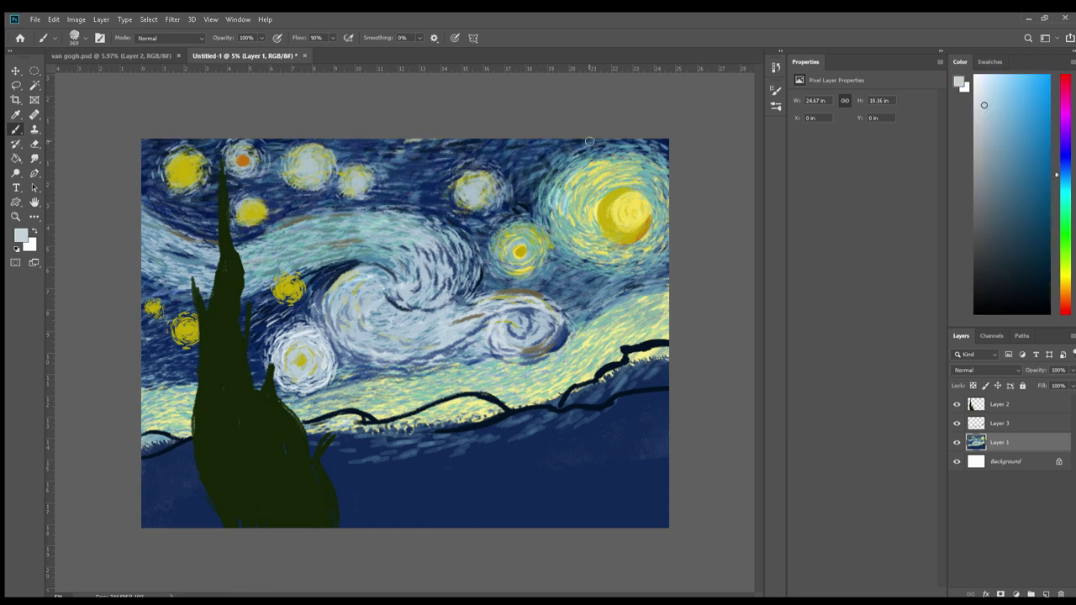
drag(450, 173, 410, 164)
alt+click(168, 252)
Deepen the central swirl with darker navy strokes.
alt+click(301, 359)
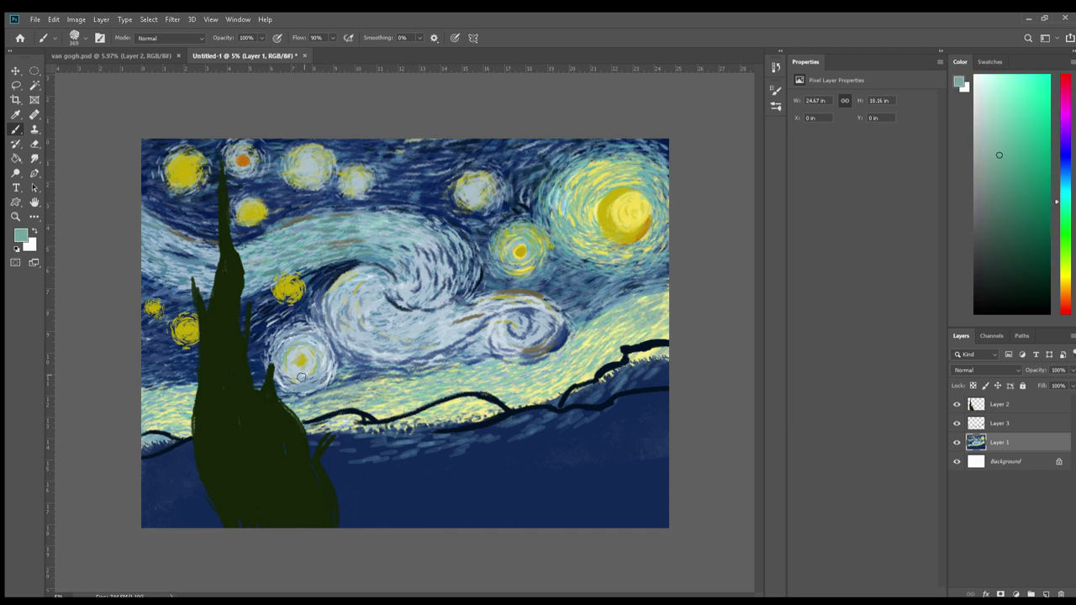
alt+click(533, 294)
alt+click(362, 211)
alt+click(357, 189)
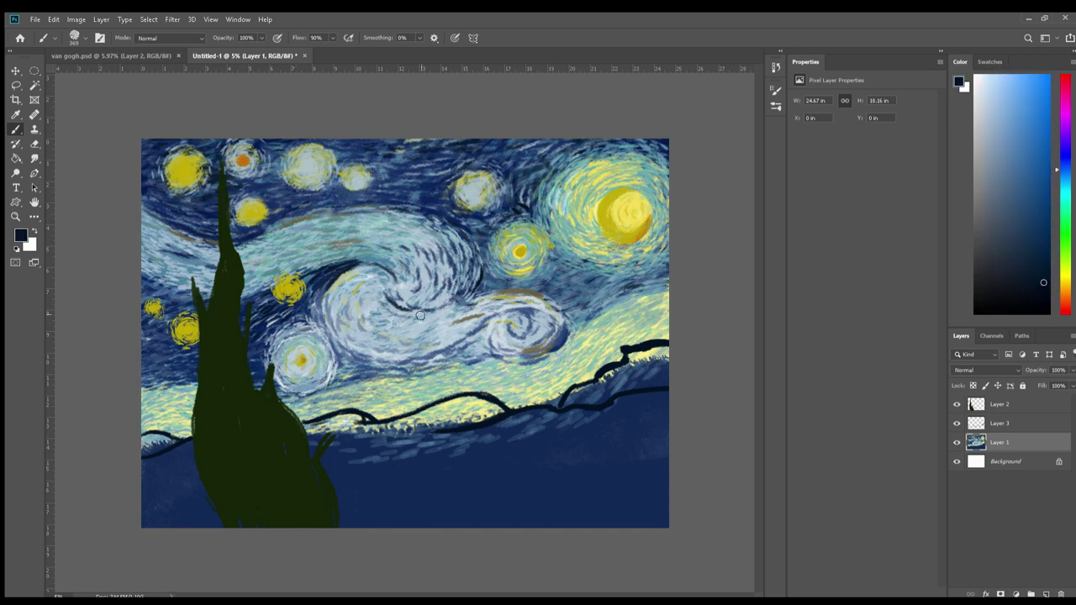
alt+click(393, 310)
drag(371, 299, 413, 324)
mouse_move(337, 362)
mouse_down()
mouse_move(444, 349)
mouse_move(449, 372)
mouse_move(396, 380)
mouse_up()
Repaint the small upper stars with lighter yellow and pale grey-green halos.
alt+click(519, 251)
drag(462, 195, 504, 208)
alt+click(475, 187)
alt+click(483, 193)
alt+click(366, 181)
drag(363, 175, 374, 183)
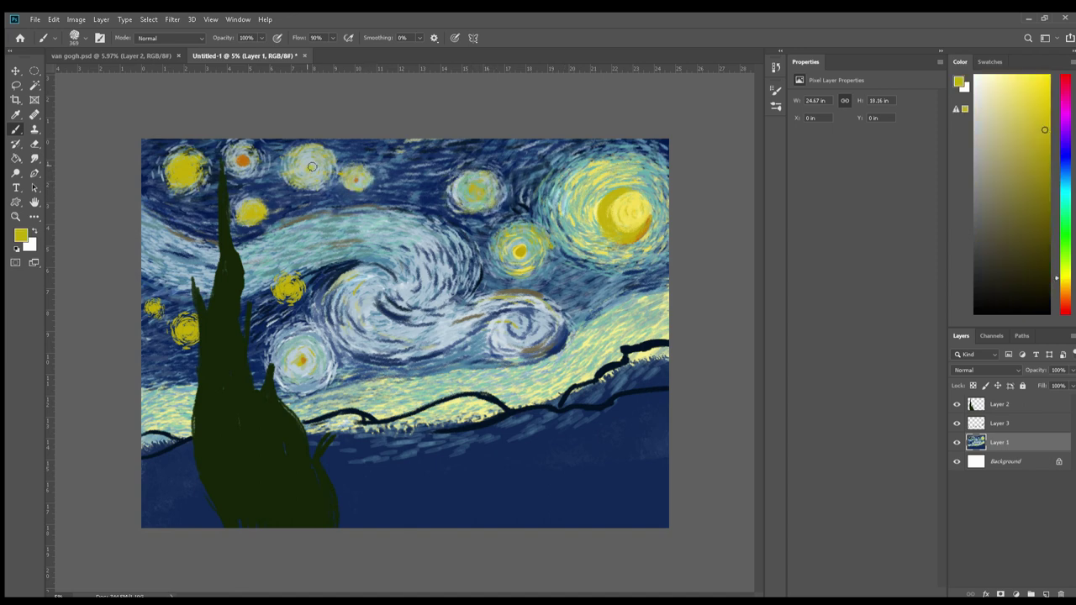
drag(288, 168, 335, 179)
Sample yellow and orange star-centre tones plus navy and pale blue sky colours.
alt+click(403, 181)
alt+click(636, 225)
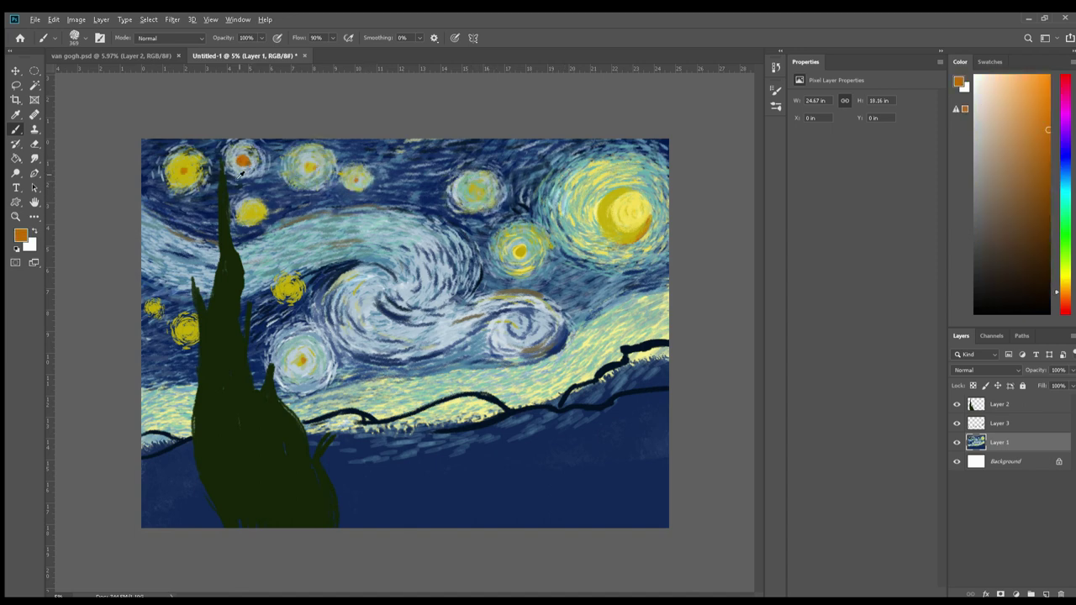
alt+click(177, 168)
alt+click(154, 156)
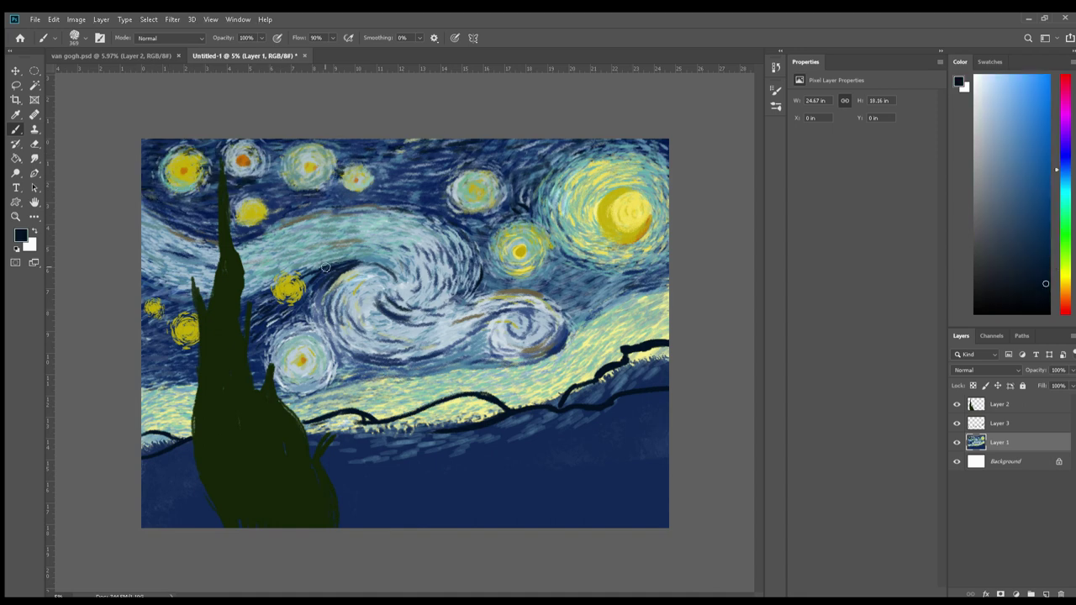
alt+click(568, 241)
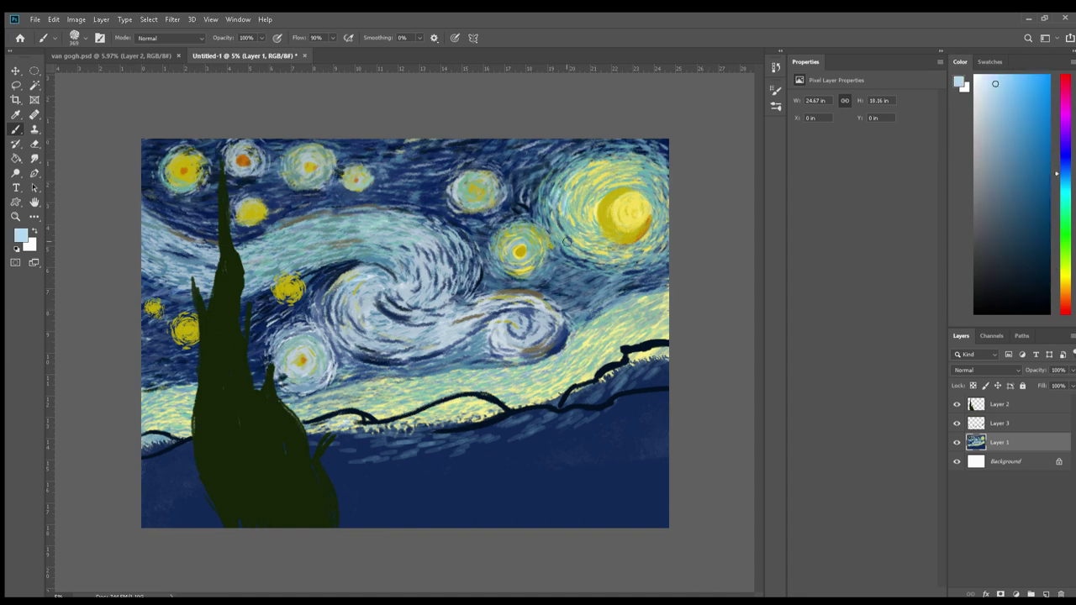
click(998, 404)
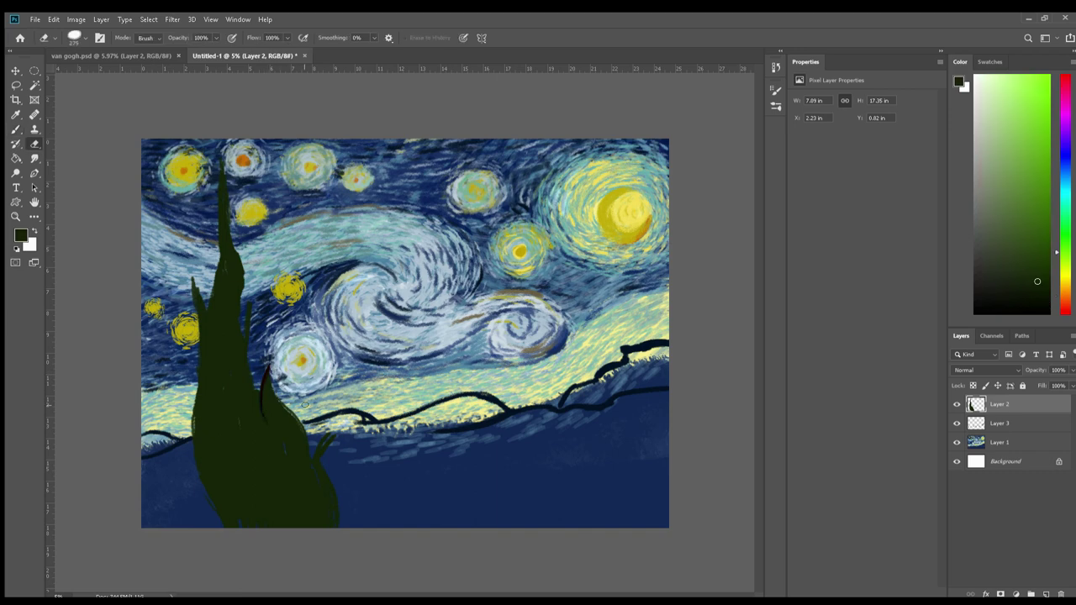
Paint dark brown and dark green strokes down the cypress trunk.
click(999, 238)
click(1045, 261)
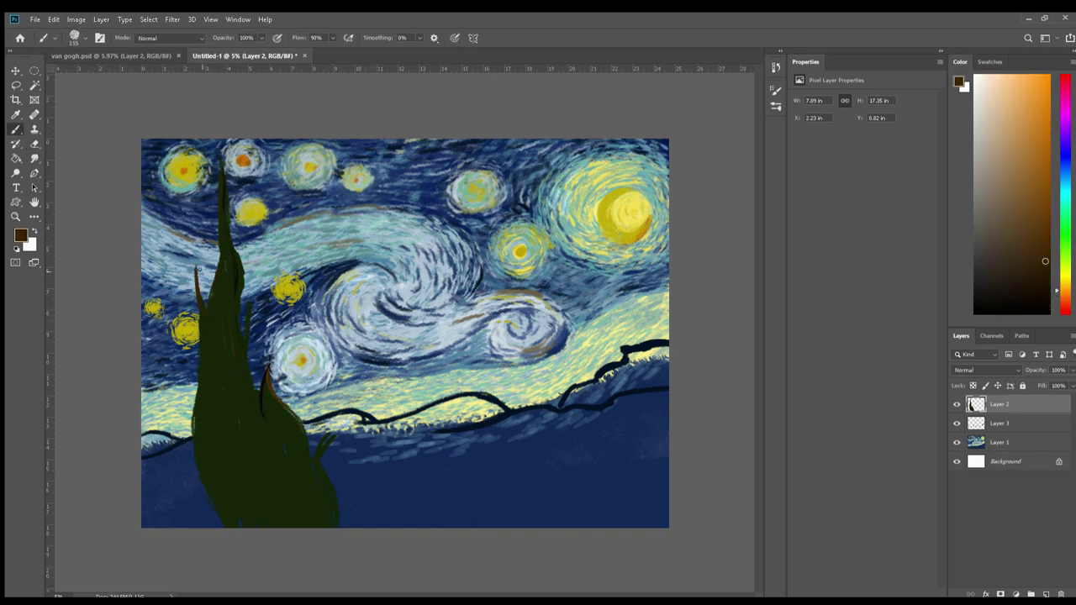
click(1065, 251)
click(1037, 281)
drag(196, 335, 195, 400)
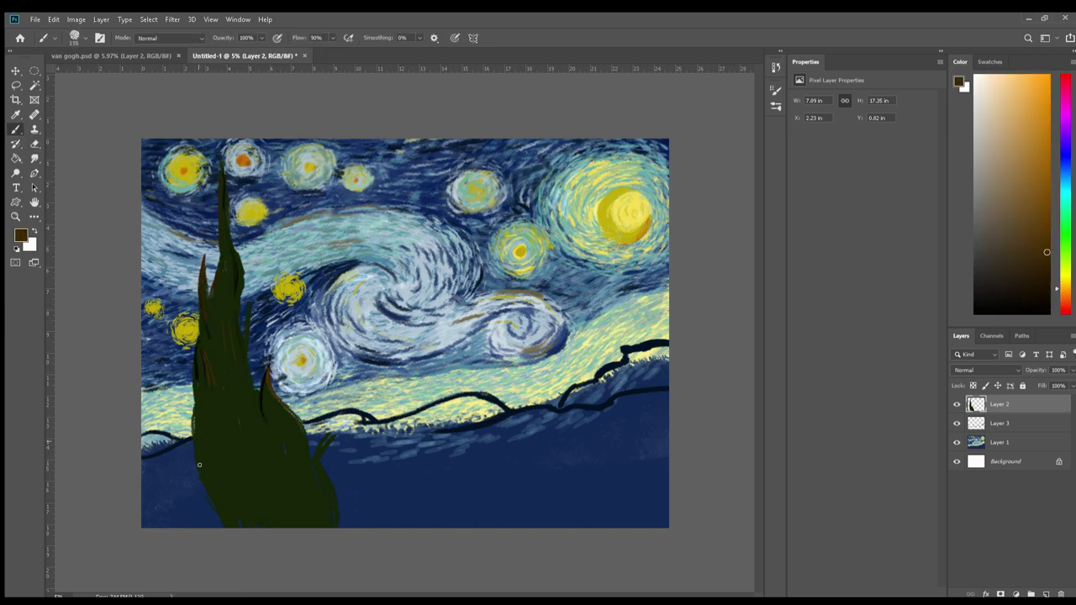
Darken the cypress top and edge with near-black, and fill its lower tip with green.
alt+click(221, 420)
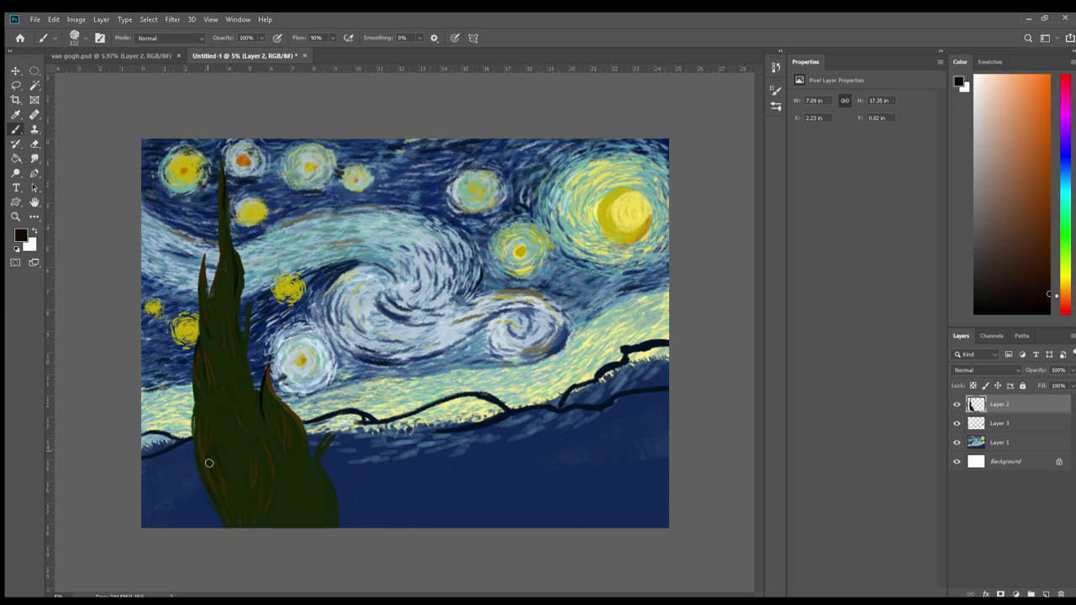
drag(224, 217, 219, 163)
drag(241, 295, 245, 346)
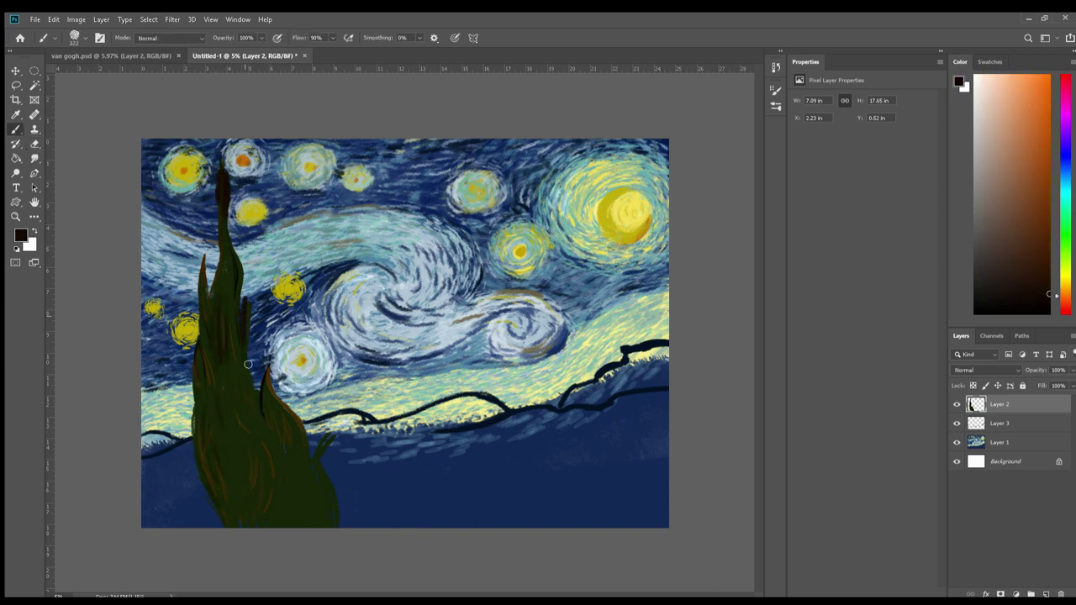
alt+click(253, 407)
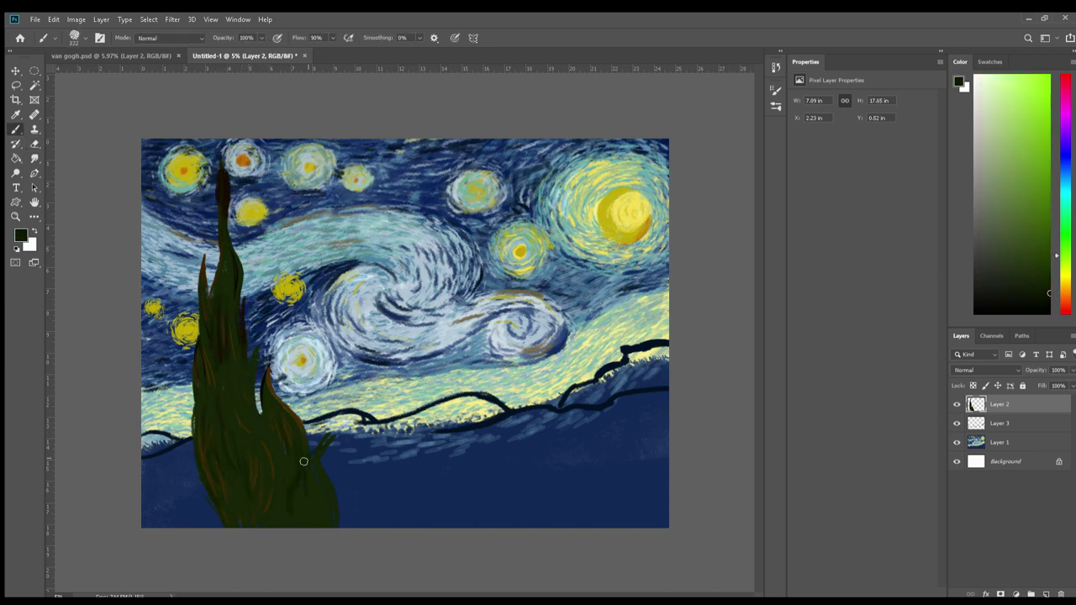
alt+click(334, 440)
alt+click(286, 402)
drag(337, 432, 326, 478)
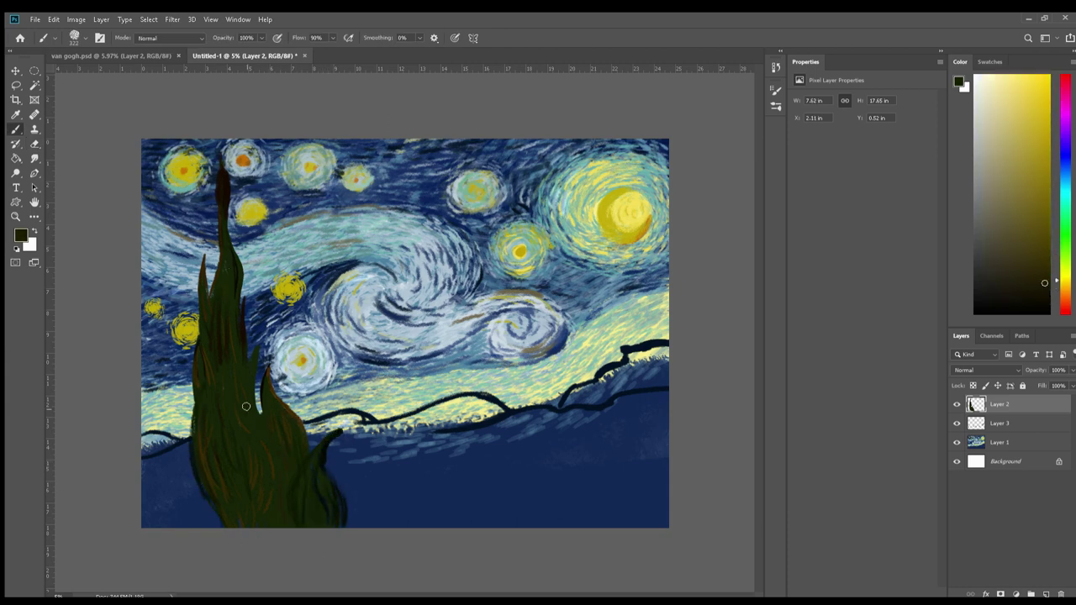
Gather lighter green, dark brown and olive tones for the cypress highlights.
alt+click(231, 305)
alt+click(252, 390)
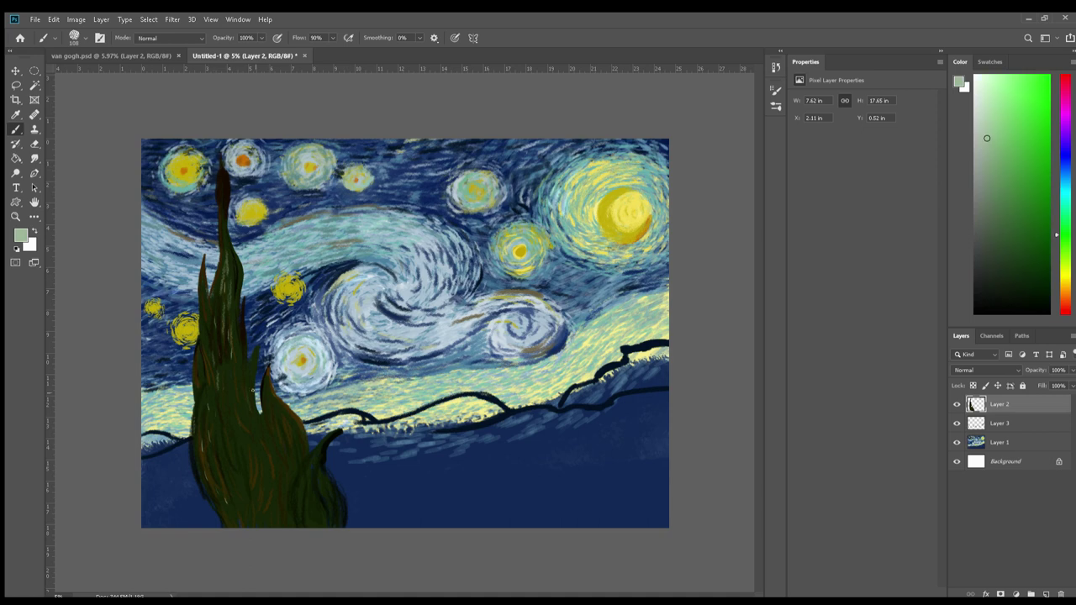
key(d)
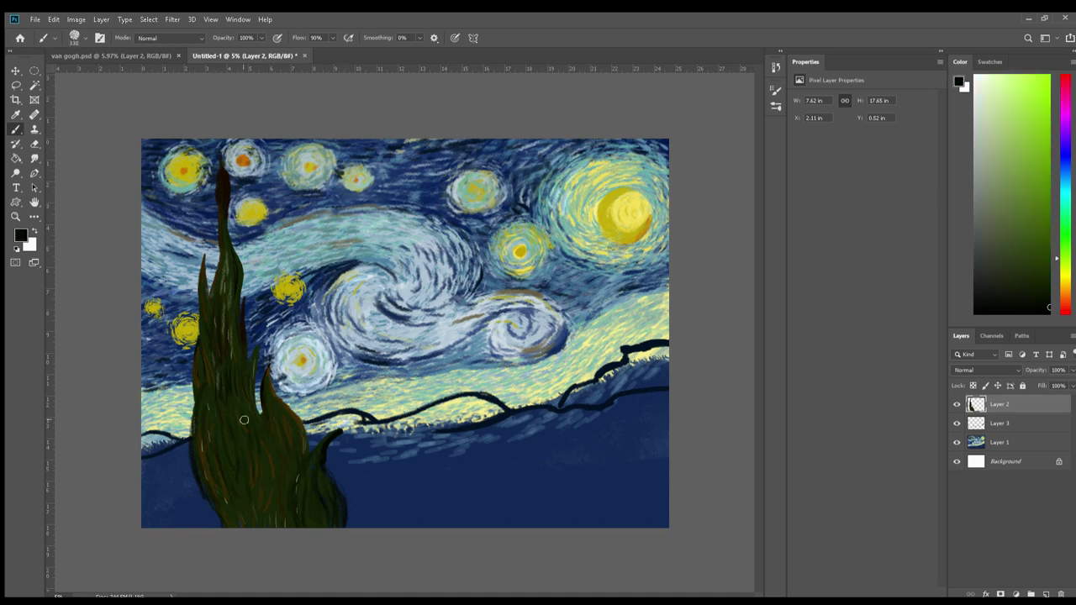
alt+click(211, 426)
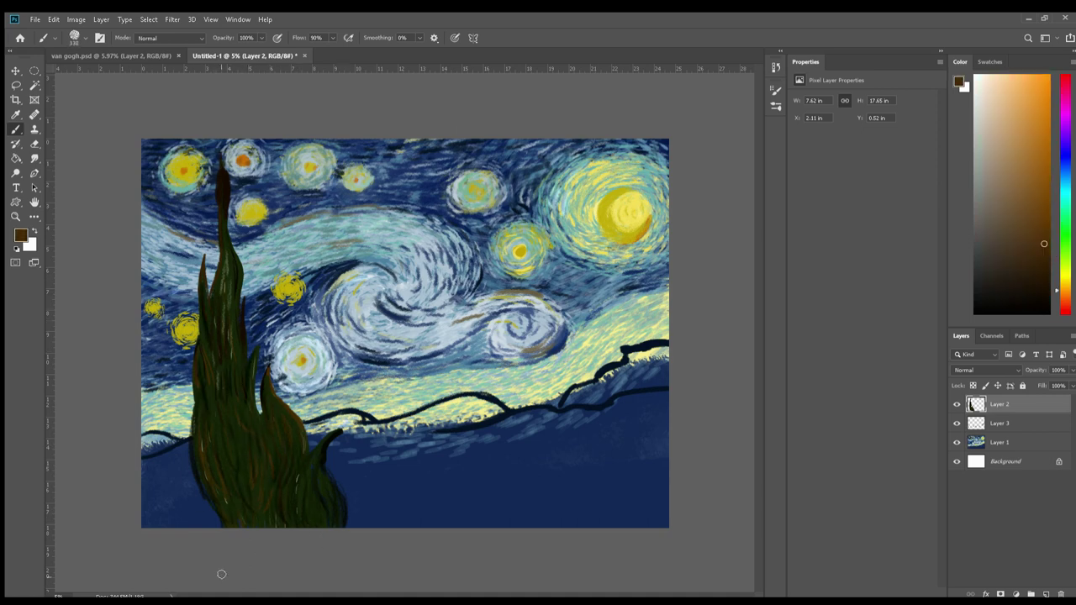
alt+click(250, 431)
alt+click(284, 437)
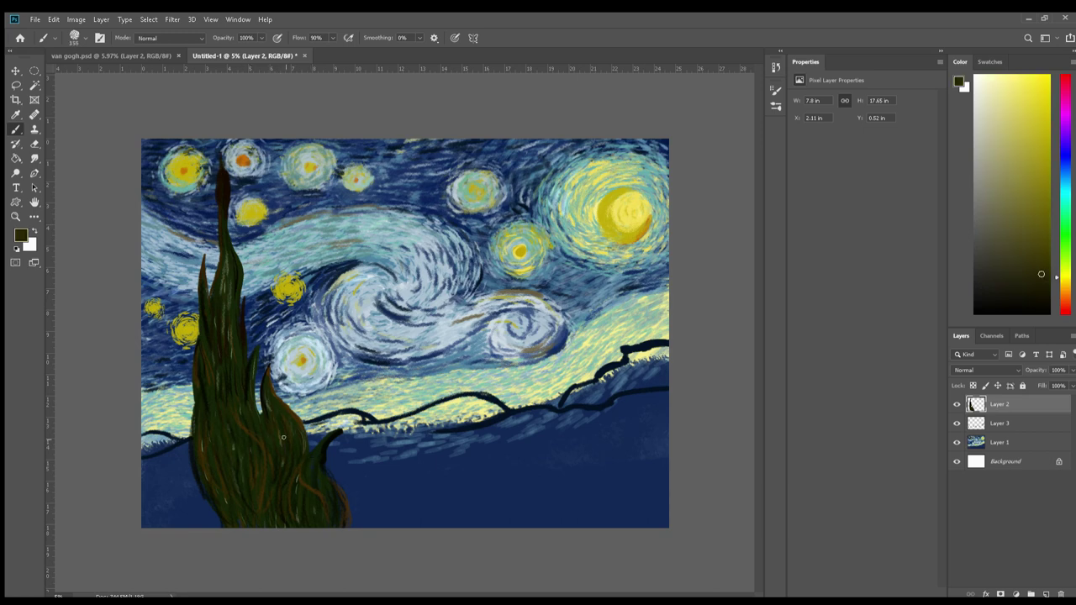
key(alt+bracketleft)
Cover the hill outline in navy and add medium and light-blue ridge strokes.
alt+click(310, 429)
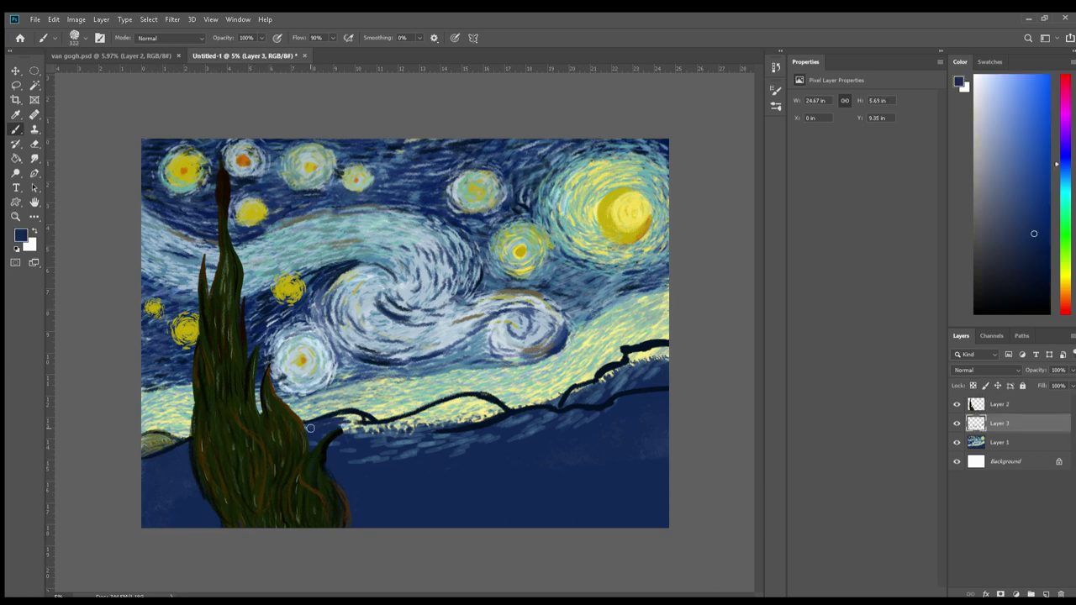
alt+click(368, 425)
mouse_move(367, 425)
mouse_down()
mouse_move(496, 412)
mouse_move(625, 365)
mouse_move(636, 387)
mouse_move(609, 407)
mouse_move(506, 424)
mouse_move(639, 412)
mouse_up()
alt+click(624, 364)
alt+click(625, 404)
alt+click(543, 422)
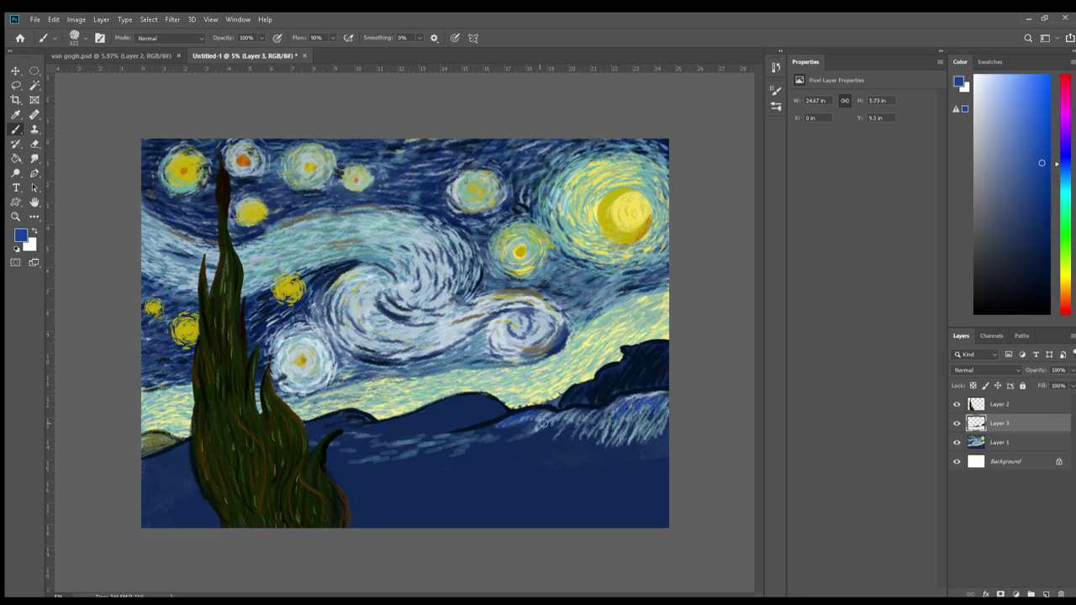
drag(520, 396, 563, 397)
alt+click(609, 366)
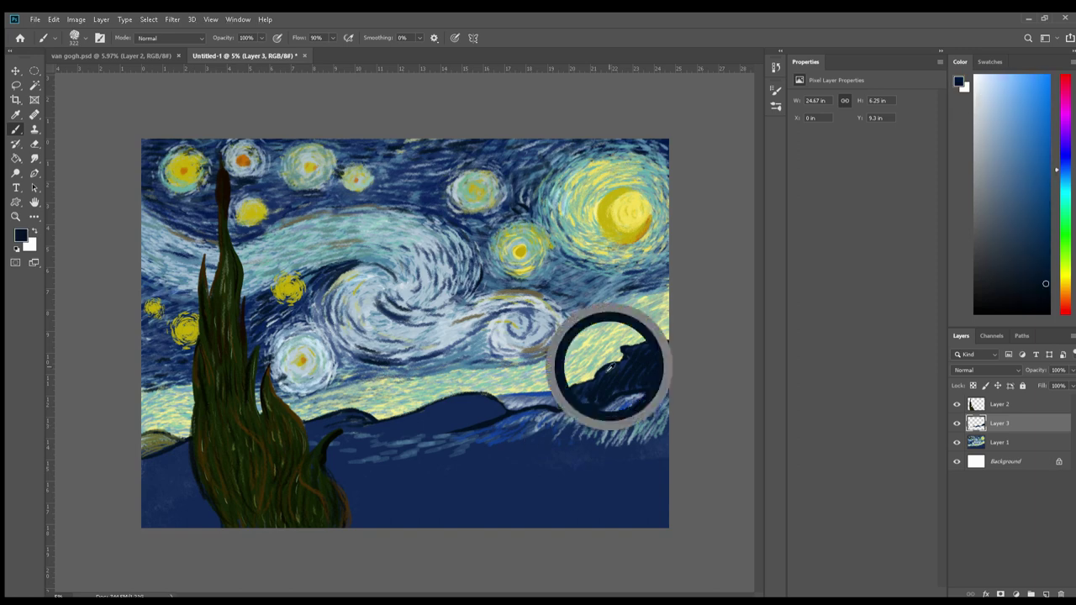
On a new layer, paint dark green and brown bushes in the bottom-left corner.
key(ctrl+shift+alt+n)
alt+click(192, 495)
mouse_move(145, 506)
mouse_down()
mouse_move(215, 504)
mouse_move(186, 515)
mouse_move(191, 505)
mouse_up()
alt+click(253, 483)
alt+click(219, 470)
alt+click(284, 448)
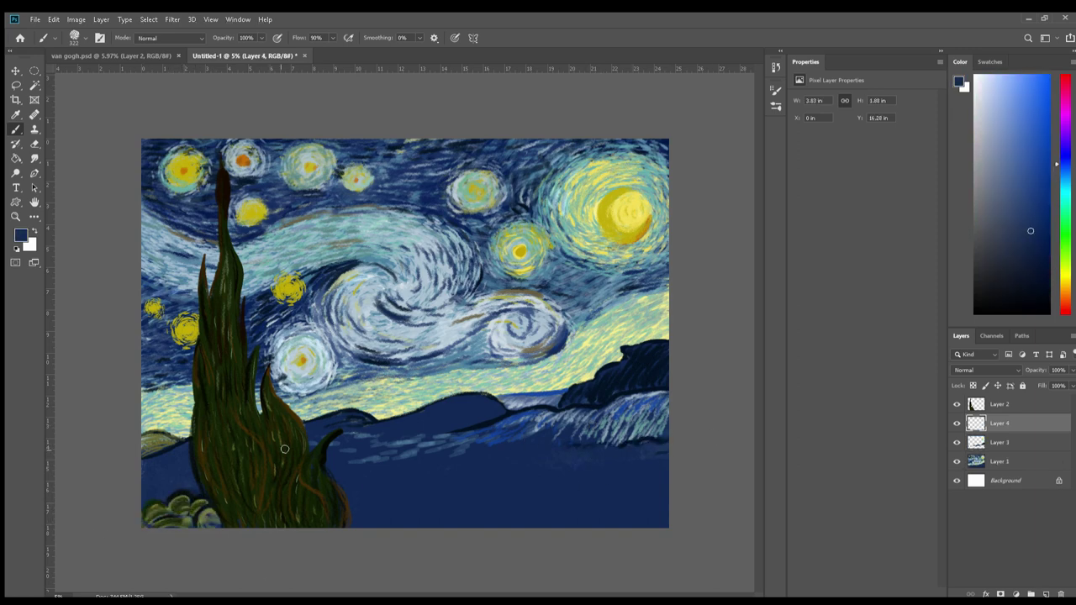
alt+click(166, 478)
alt+click(180, 504)
alt+click(183, 526)
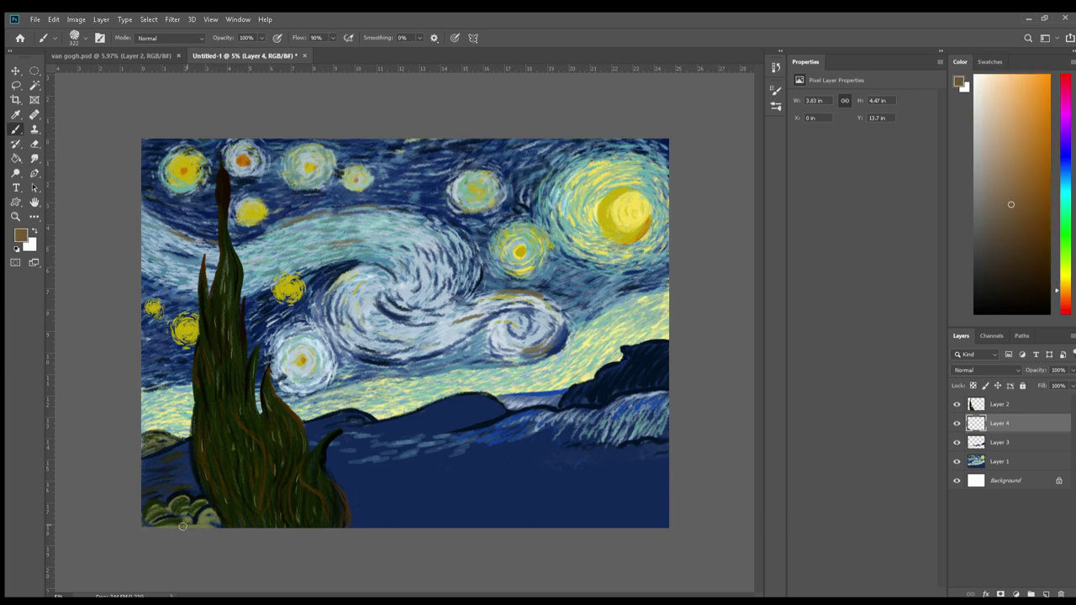
alt+click(169, 481)
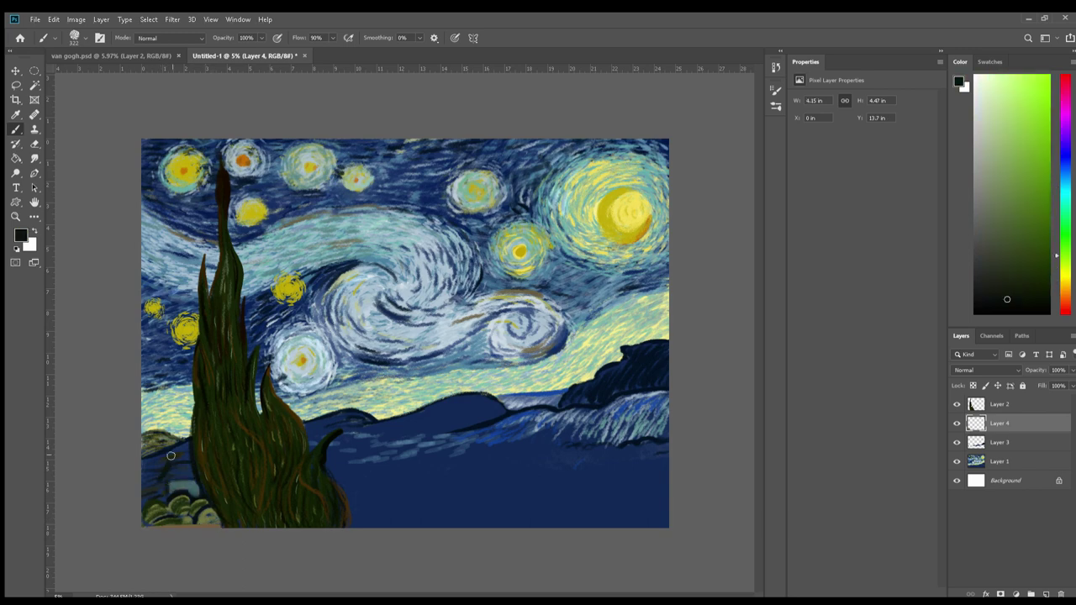
alt+click(156, 426)
On a new layer above Layer 1, outline rooftops and fill a blue-grey house roof.
key(ctrl+shift+alt+n)
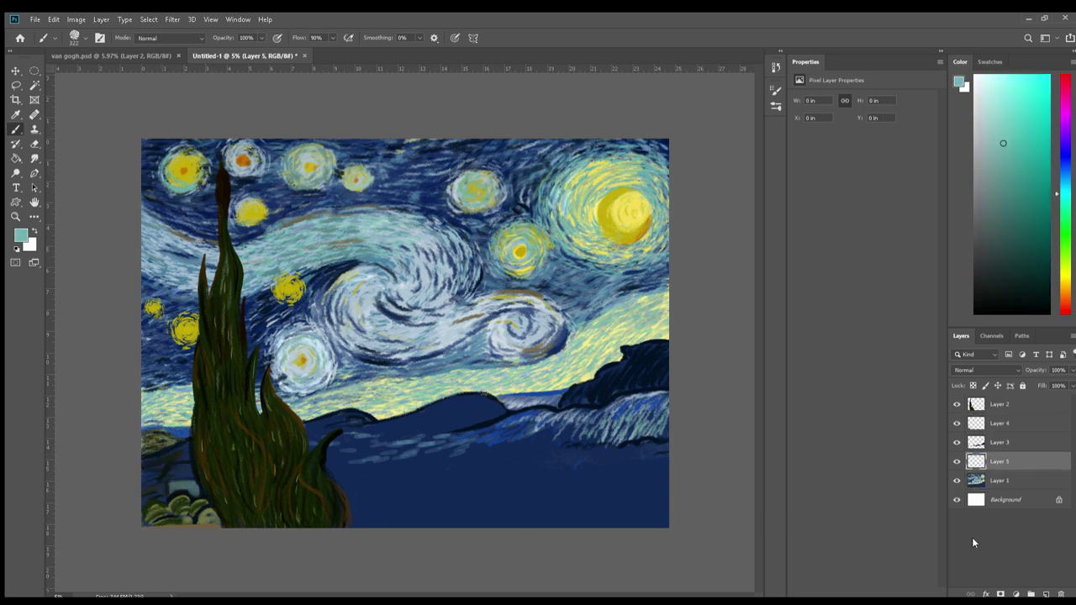
alt+click(330, 467)
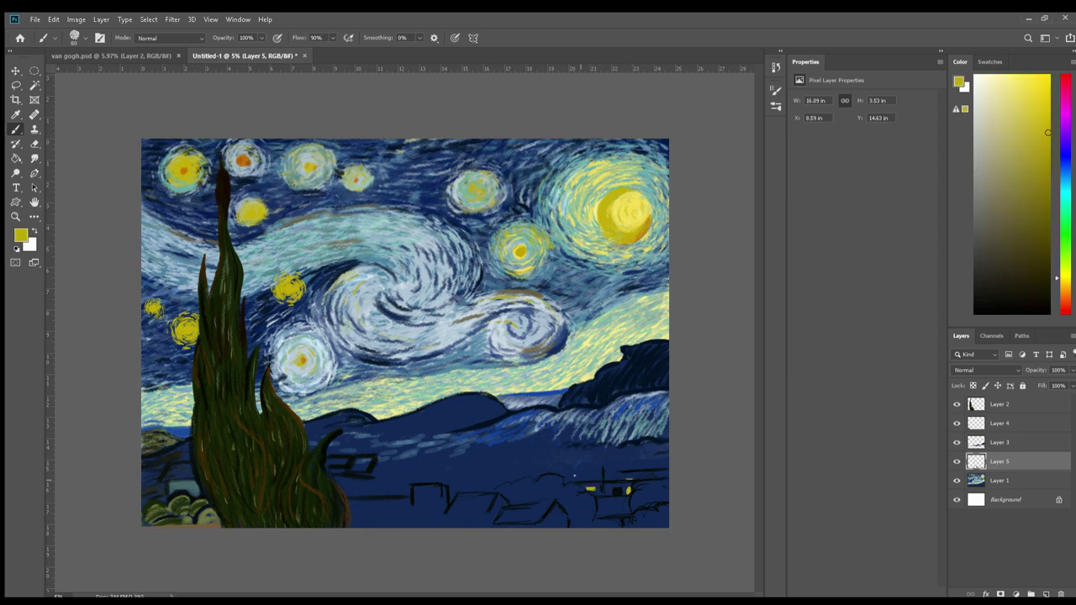
drag(581, 475, 599, 468)
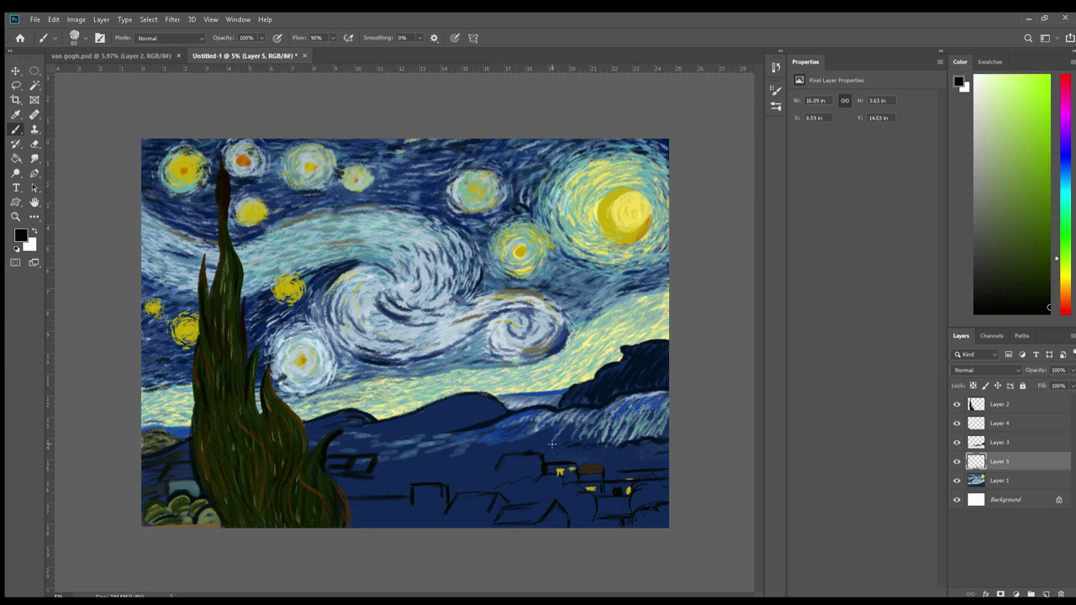
alt+click(508, 475)
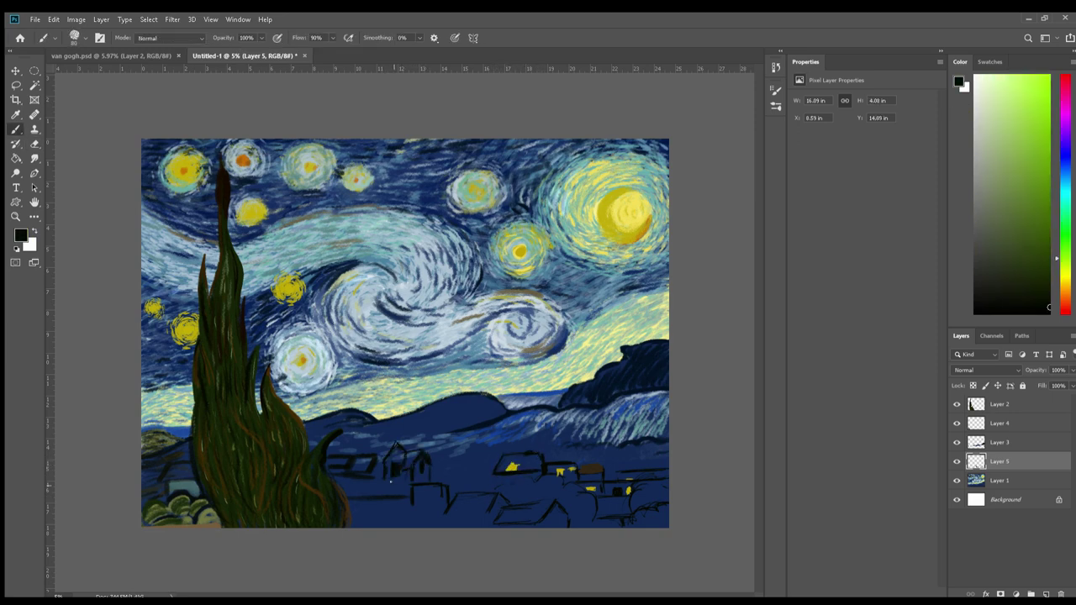
alt+click(397, 446)
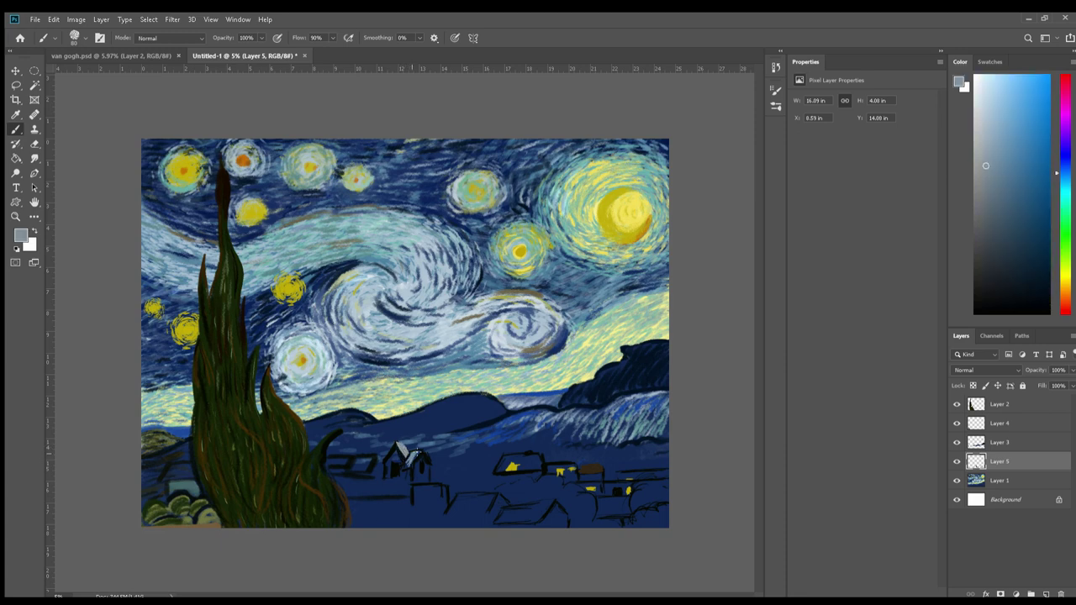
mouse_move(410, 454)
mouse_down()
mouse_move(420, 464)
mouse_move(395, 476)
mouse_up()
Paint a brown house with a yellow window and the church steeple in grey-teal.
alt+click(349, 505)
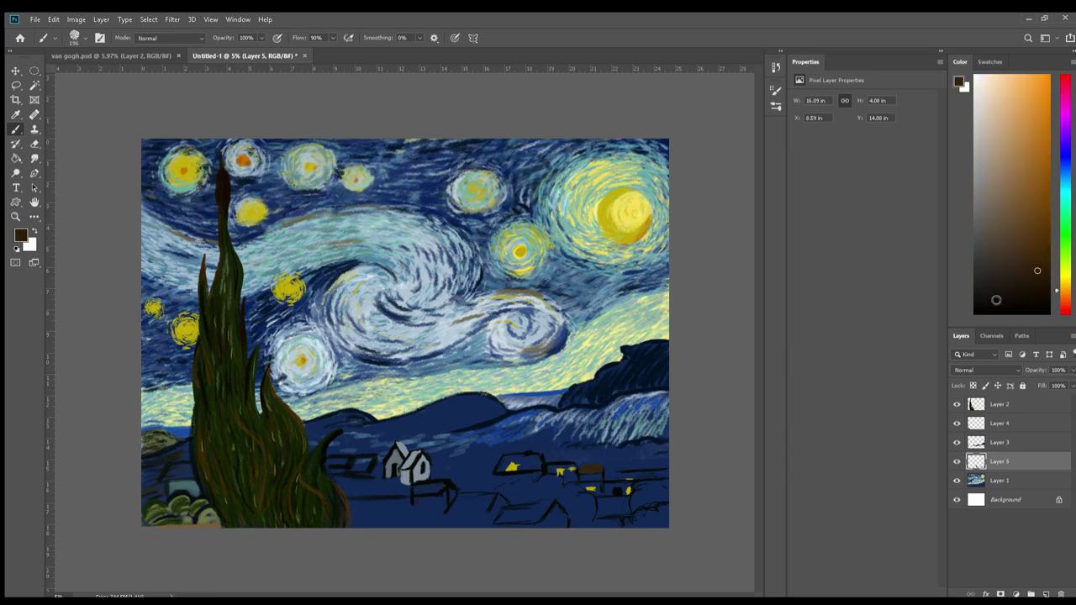
alt+click(449, 487)
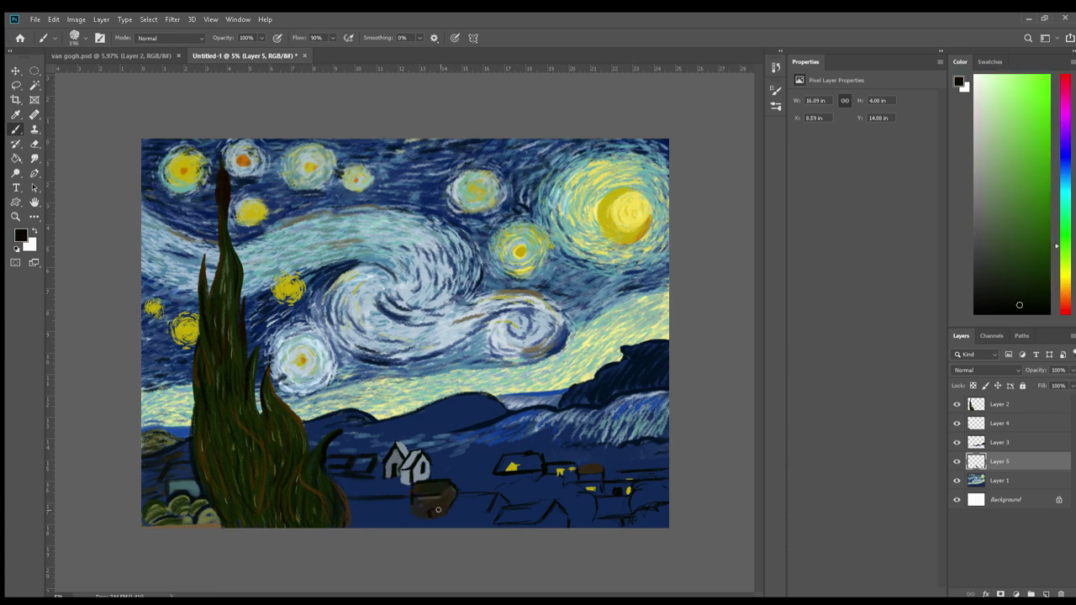
mouse_move(425, 501)
mouse_down()
mouse_move(436, 502)
mouse_move(362, 504)
mouse_up()
alt+click(433, 511)
drag(424, 471, 415, 393)
alt+click(415, 456)
On Layer 3, paint a red roof, a grey house and dark ground along the bottom.
key(alt+bracketright)
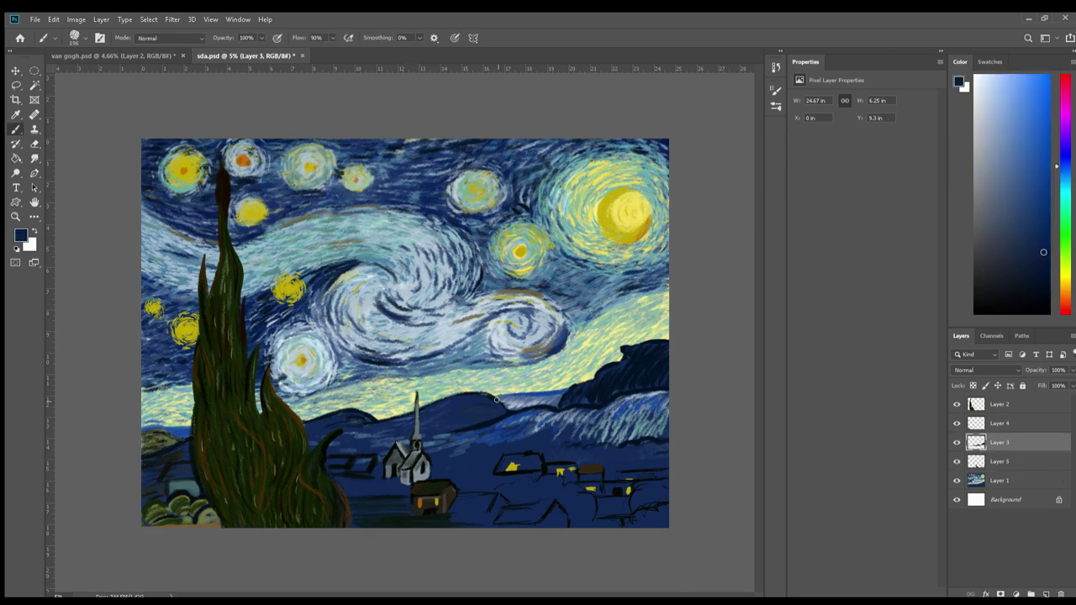
alt+click(407, 489)
alt+click(397, 490)
drag(328, 464, 370, 462)
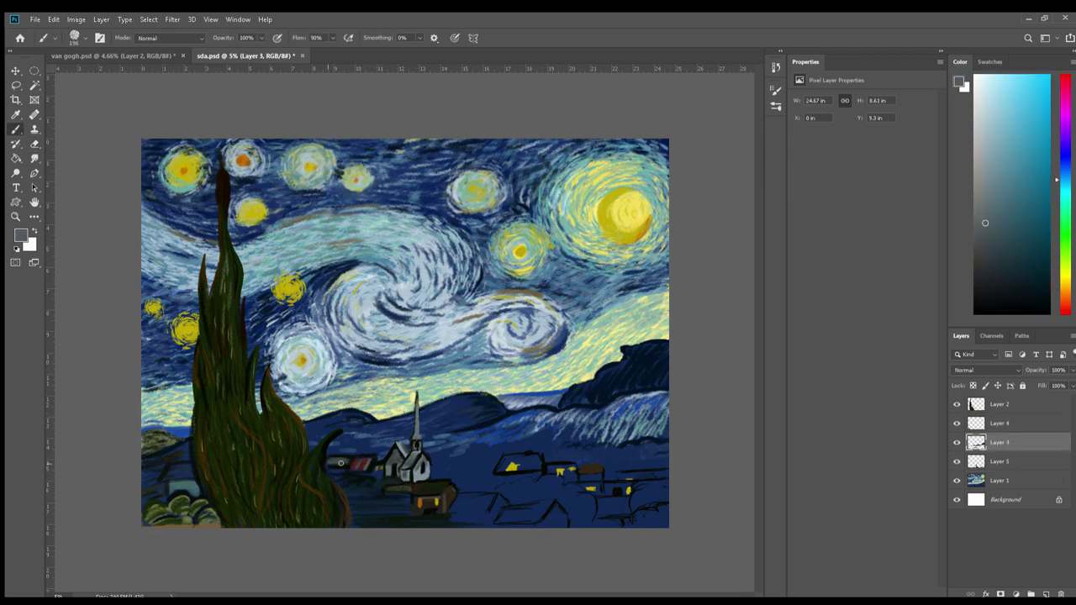
drag(348, 499, 410, 499)
alt+click(514, 514)
drag(500, 519, 547, 502)
mouse_move(458, 508)
mouse_down()
mouse_move(622, 504)
mouse_move(559, 506)
mouse_up()
Brush green and light-blue strokes along the horizon above the houses.
alt+click(471, 504)
alt+click(559, 504)
mouse_move(622, 466)
mouse_down()
mouse_move(668, 458)
mouse_move(353, 436)
mouse_up()
alt+click(630, 449)
drag(529, 437, 663, 454)
Darken the right-hand and lower houses with black and navy strokes.
alt+click(662, 455)
alt+click(574, 479)
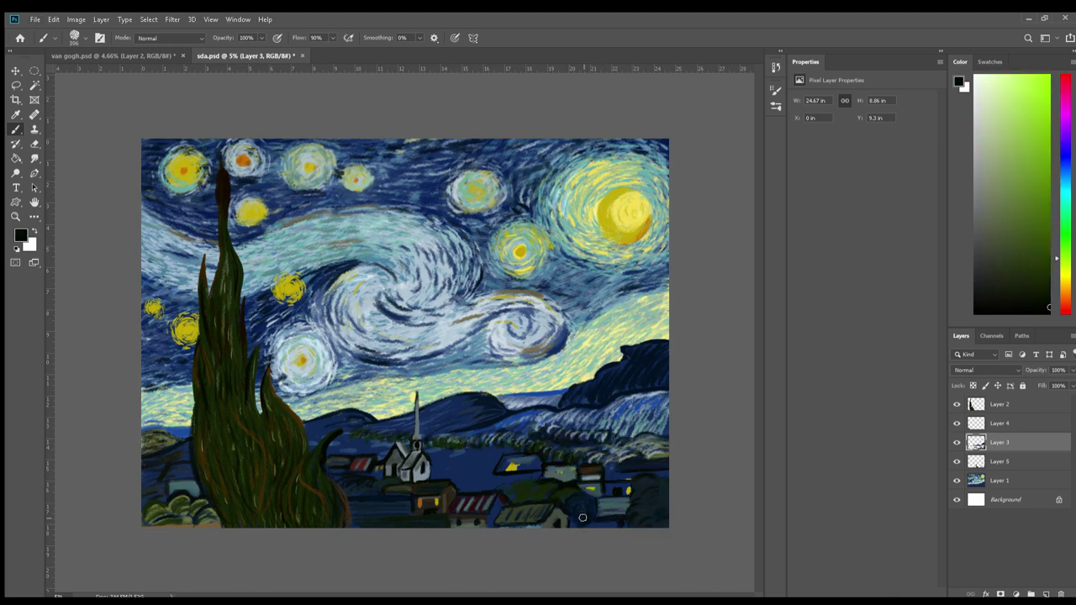
alt+click(577, 507)
drag(504, 484, 552, 481)
alt+click(445, 467)
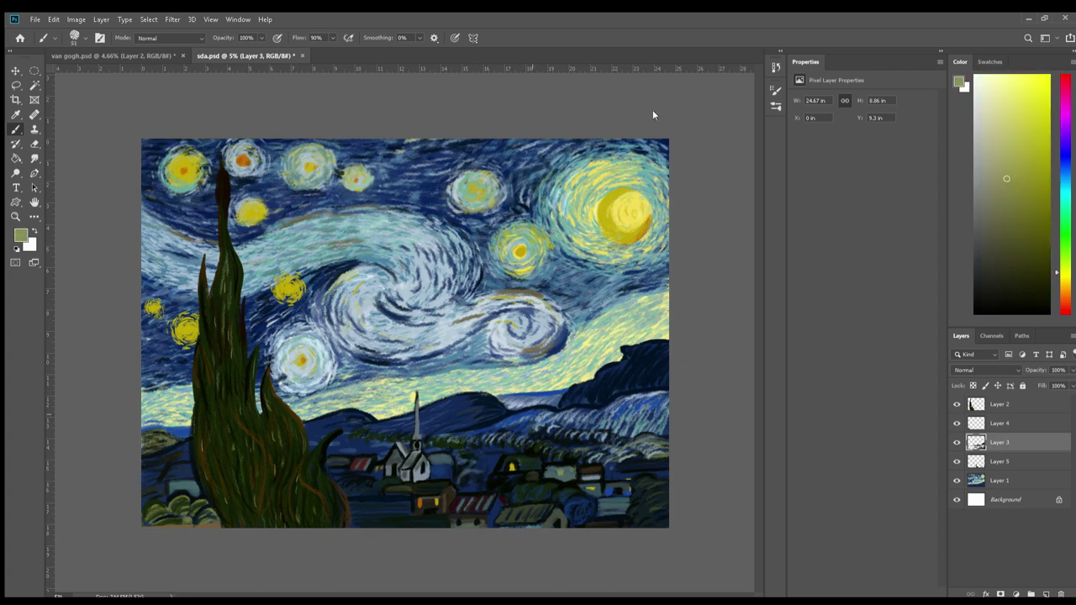
drag(625, 476, 666, 475)
drag(353, 513, 412, 504)
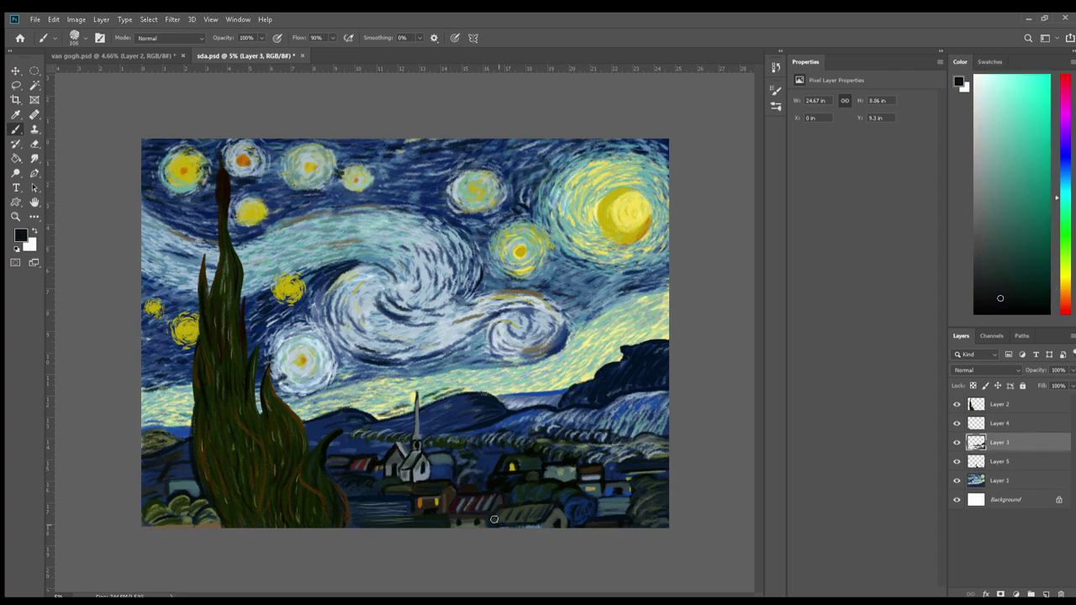